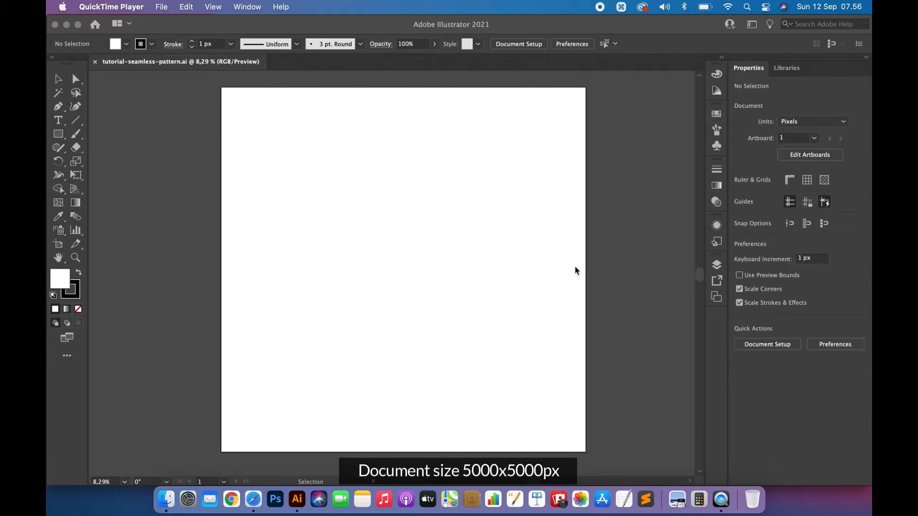
Step: Duplicate the whole set of leaves and flowers above the artboard and place the copy across the artboard's upper right edge
click(358, 264)
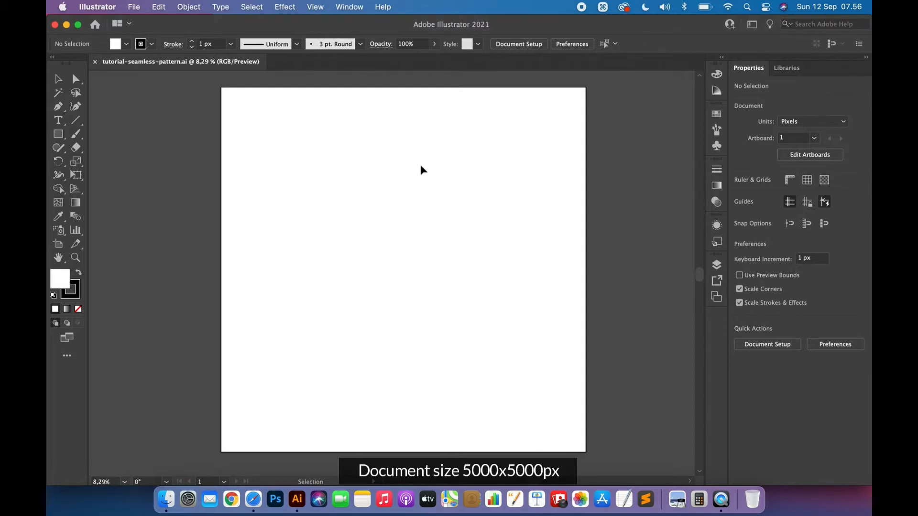
scroll(380, 191, down, 3)
scroll(379, 192, up, 5)
scroll(380, 192, right, 2)
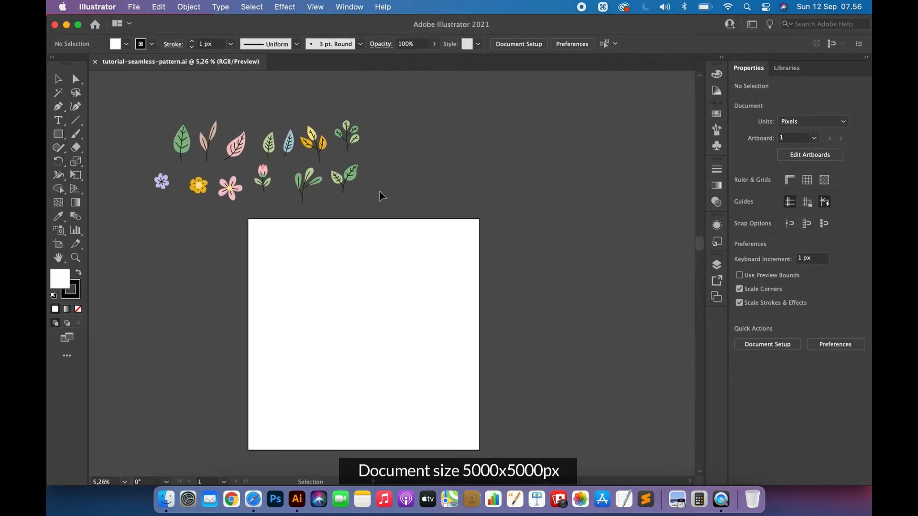
scroll(380, 196, down, 2)
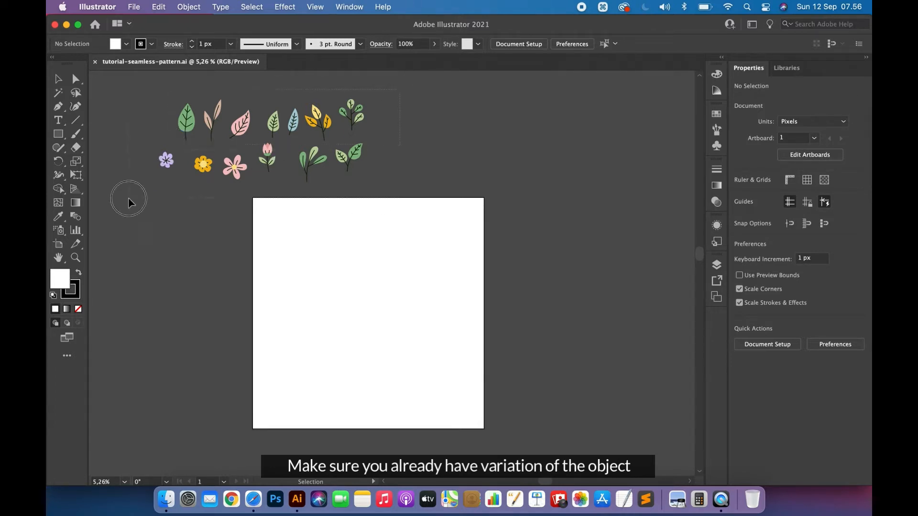
drag(128, 197, 129, 198)
key(super+c)
key(super+v)
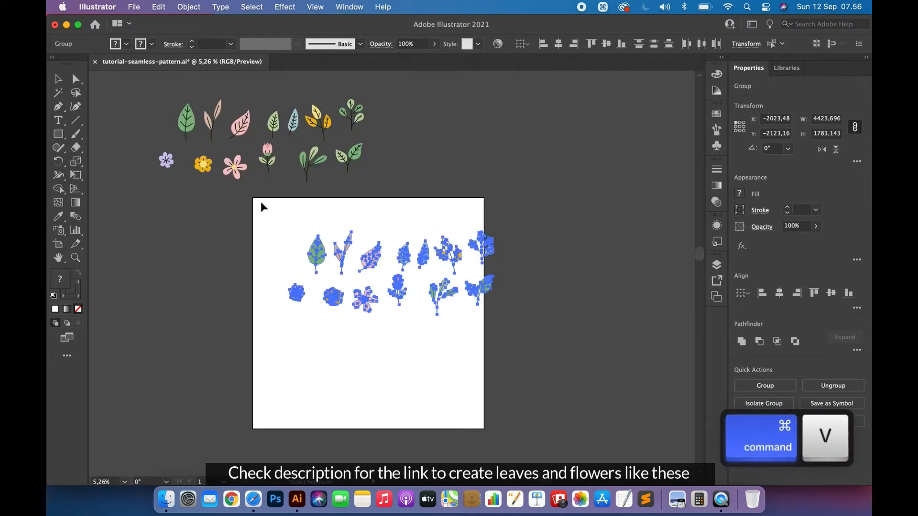
drag(445, 253, 542, 210)
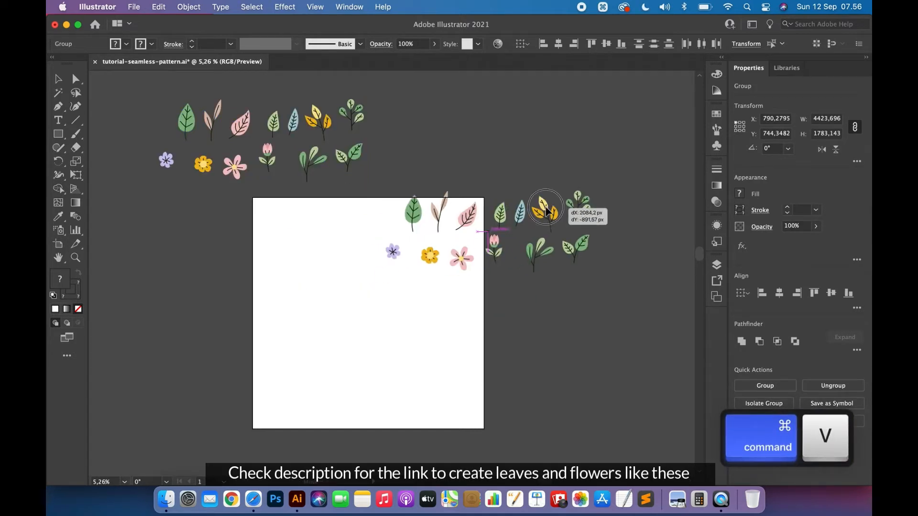
click(574, 282)
Step: Spread the green leaf, purple flower, pink leaf, tulip, green sprig and light green leaf over the artboard, rotating the leaves and sprig for variety
drag(418, 218, 314, 236)
drag(397, 256, 292, 291)
drag(455, 210, 342, 298)
drag(495, 257, 441, 359)
drag(545, 248, 302, 360)
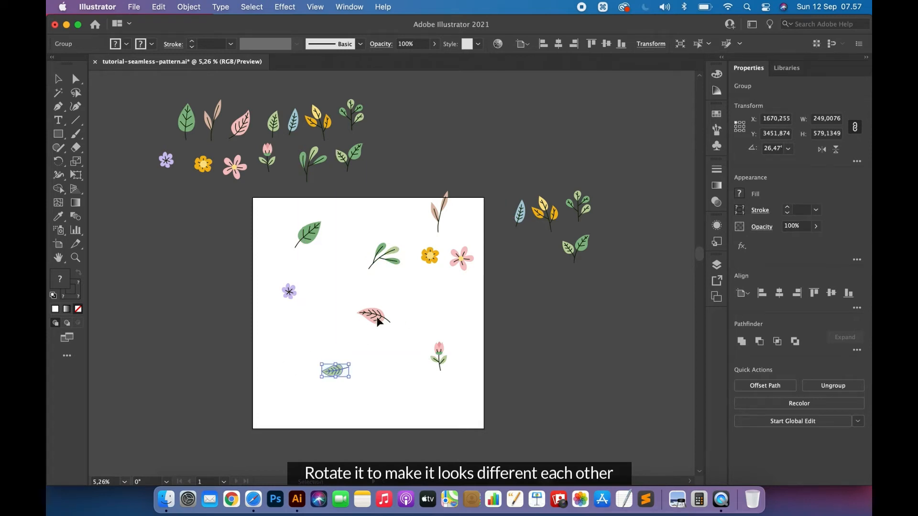
Step: Place the yellow sprig, the rotated two-leaf sprig and the beige twig, turned roughly horizontal, in free spots on the artboard
drag(540, 215, 450, 311)
drag(583, 250, 295, 303)
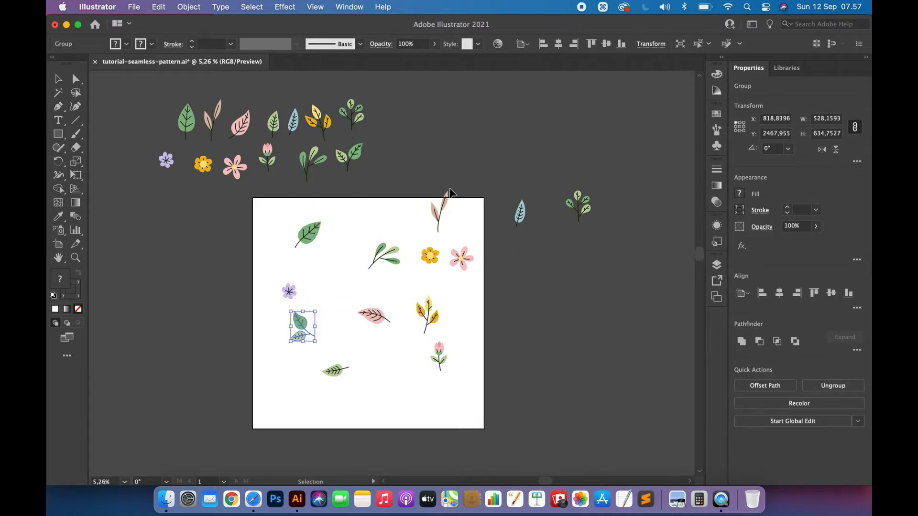
click(443, 207)
drag(453, 191, 403, 196)
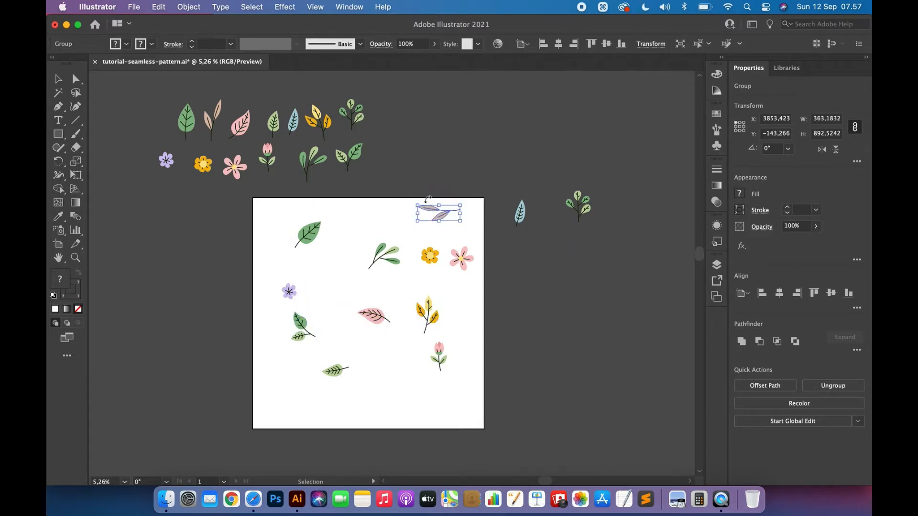
drag(448, 217, 340, 265)
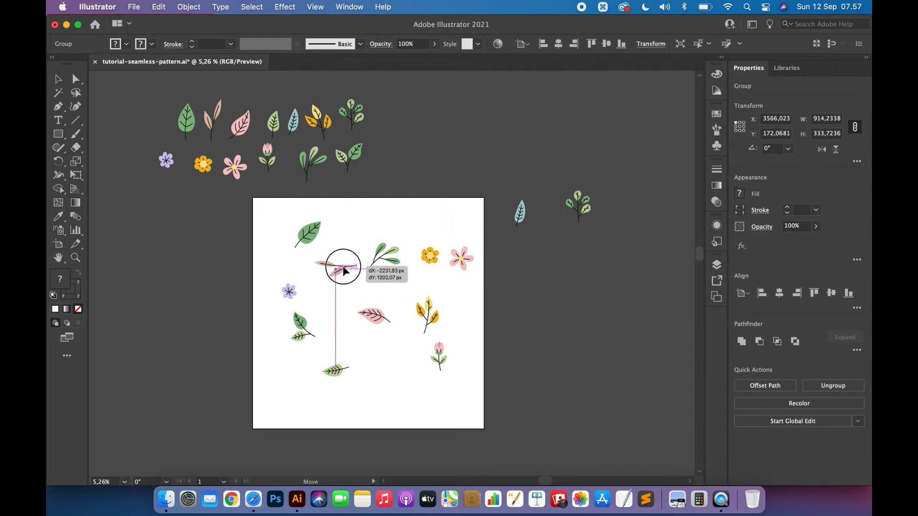
Step: Move the blue leaf, pink flower and round-leaf sprig into open areas of the artboard without touching its borders
drag(521, 212, 398, 355)
drag(462, 262, 345, 343)
drag(580, 200, 459, 278)
click(499, 231)
Step: Paste another copy of the leaf and flower set and place it above the artboard's upper right corner
key(super+v)
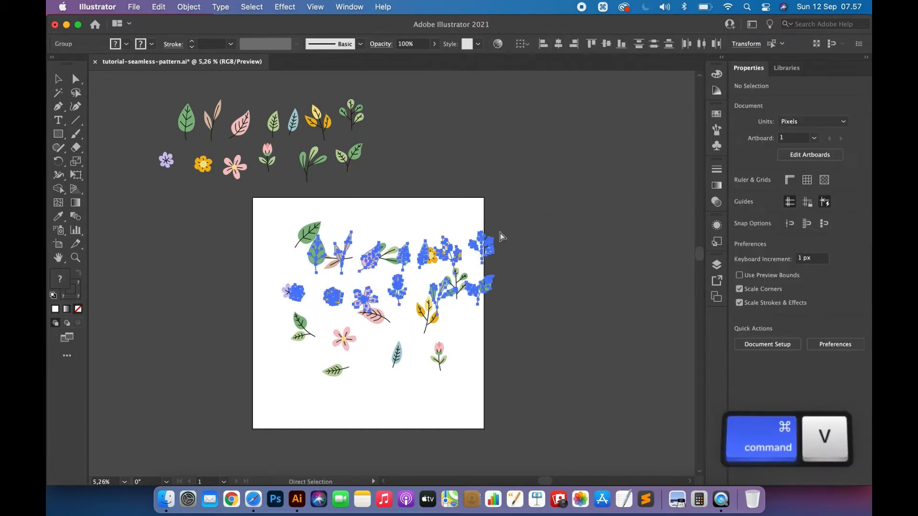
drag(426, 253, 554, 141)
click(553, 277)
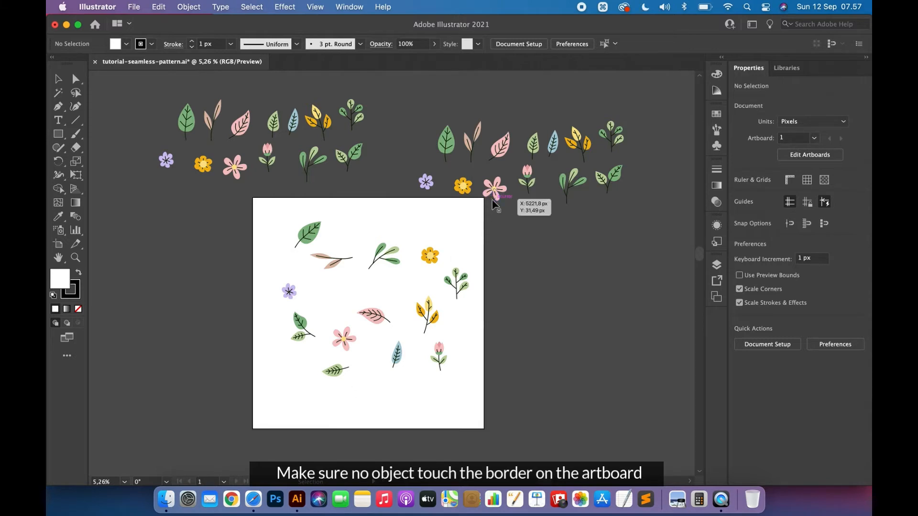
Step: Fill gaps on the artboard with the second set's green leaf, pink flower, yellow flower, tulip and green sprig, rotating the leaf and tulip
drag(446, 141, 423, 395)
drag(496, 189, 439, 217)
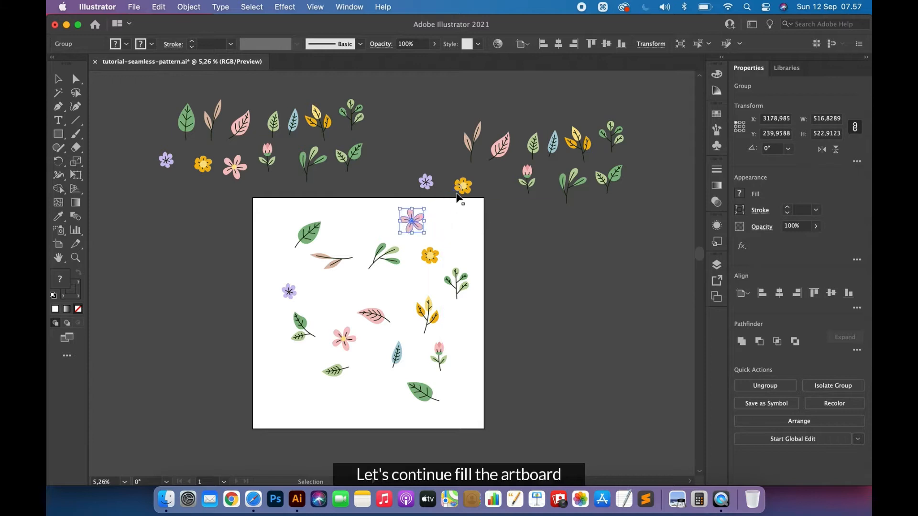
drag(462, 189, 333, 297)
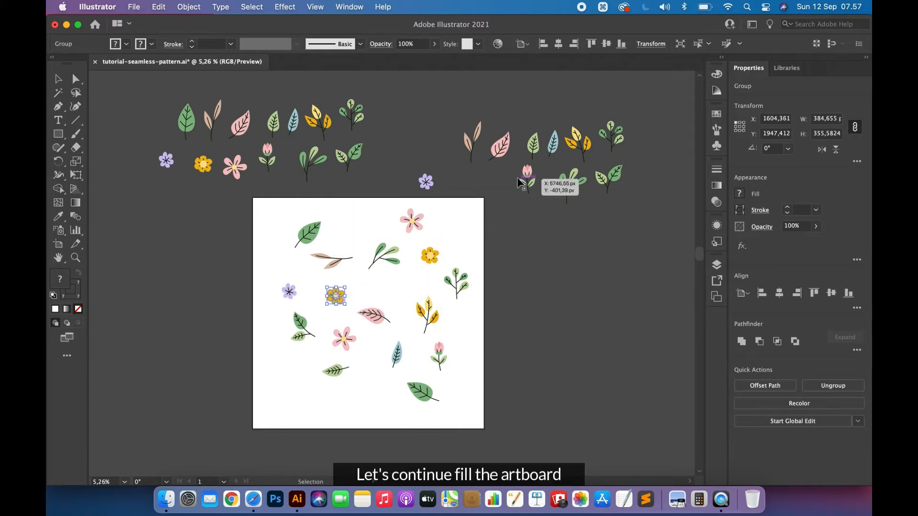
drag(524, 180, 320, 384)
drag(570, 185, 345, 226)
Step: Reflect the green sprig near the artboard's top border vertically and place it, rotated, near the bottom centre of the artboard
click(189, 7)
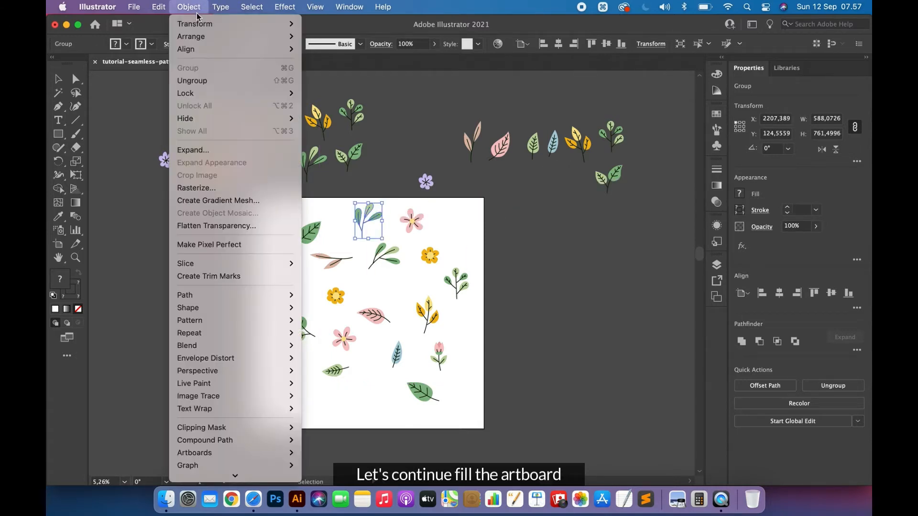
mouse_move(277, 27)
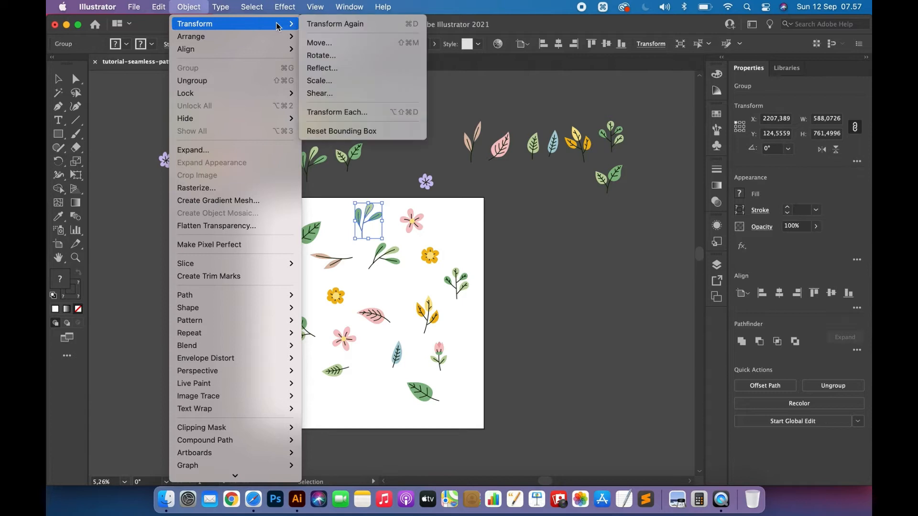
click(320, 67)
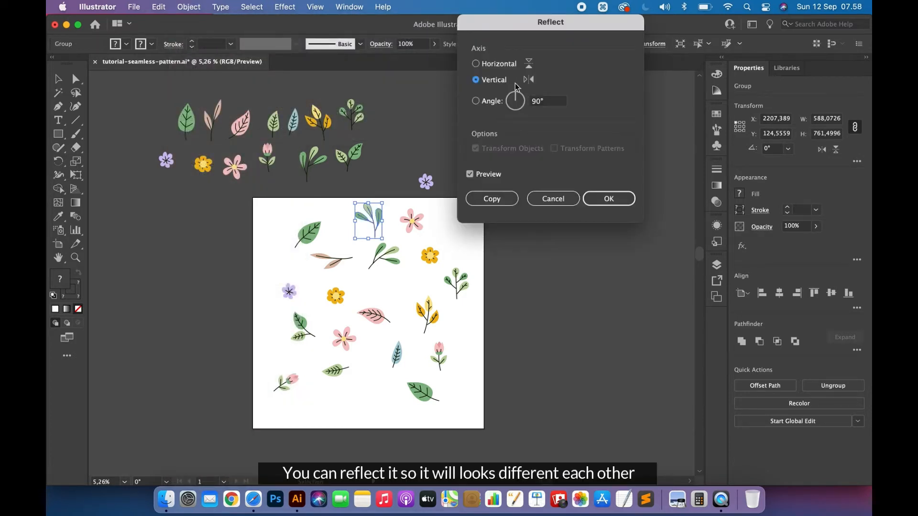
click(612, 198)
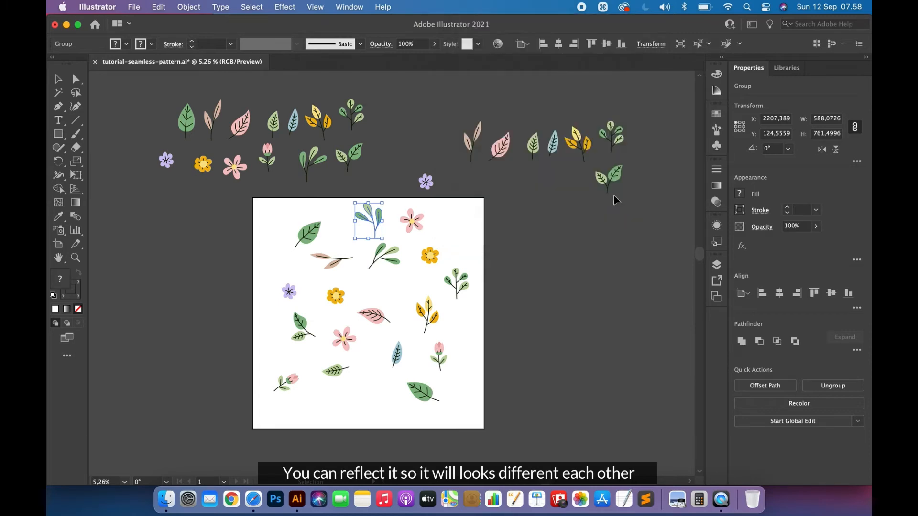
drag(384, 200, 361, 391)
Step: Place the second set's pink leaf, yellow sprig, two-leaf sprig, blue leaf and purple flower in empty spots on the artboard
drag(500, 146, 274, 220)
drag(585, 148, 452, 223)
drag(613, 178, 407, 290)
drag(556, 149, 357, 223)
drag(428, 185, 374, 364)
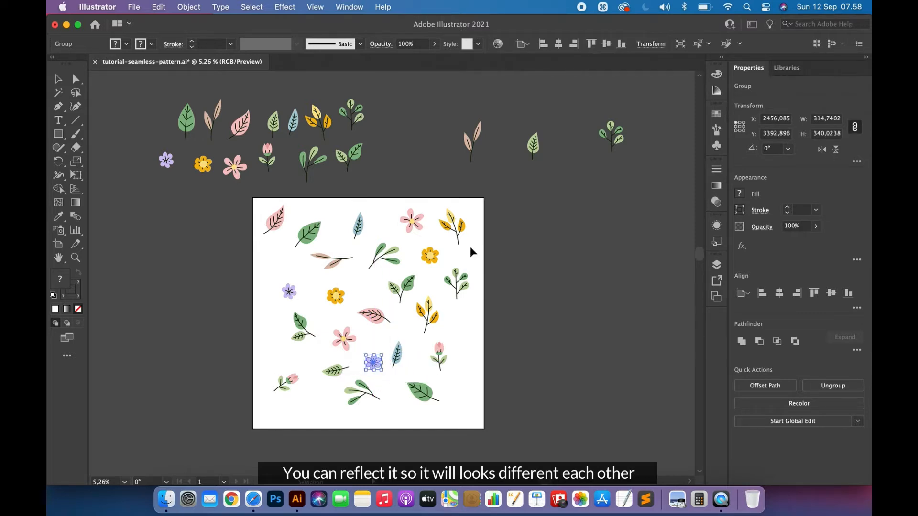
Step: Place the remaining light green leaf, round-leaf sprig and beige twig near the artboard's edges and nudge the lower blue leaf upward
drag(532, 144, 456, 370)
drag(612, 138, 311, 403)
drag(467, 139, 268, 349)
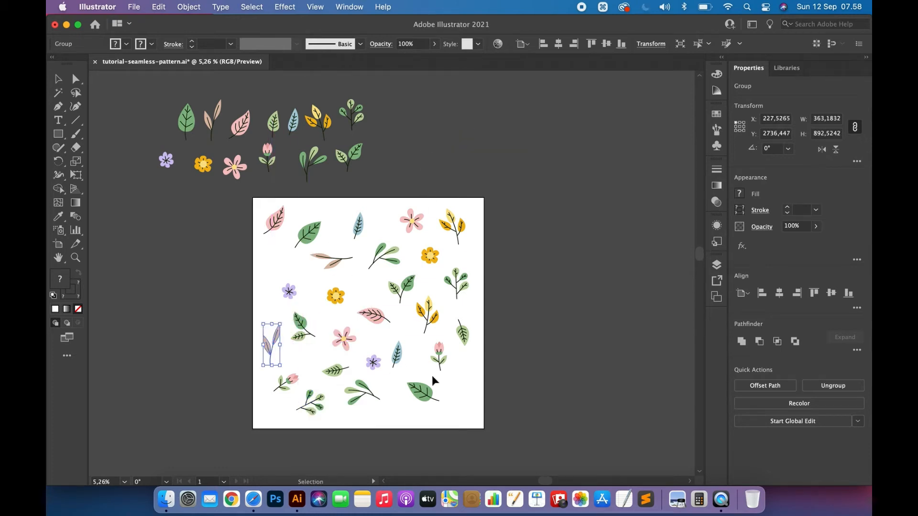
click(400, 345)
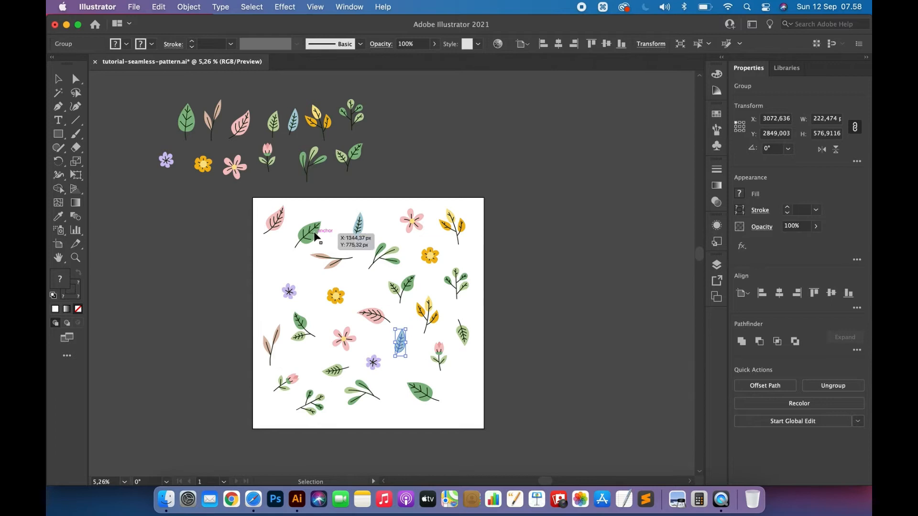
Step: Paste a third copy of the set above the artboard and place its blue leaf, turned horizontal, near the artboard's lower right corner
key(super+v)
drag(426, 255, 463, 375)
click(543, 139)
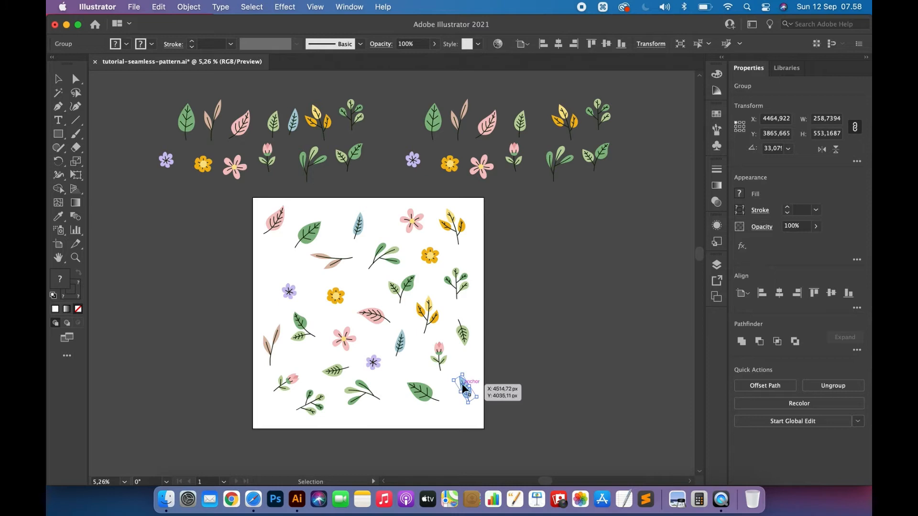
mouse_move(466, 374)
mouse_down()
mouse_move(479, 380)
mouse_move(451, 383)
mouse_up()
Step: Tilt the blue leaf beside the tulip, and fill the bottom and left gaps with a light green leaf and a pink flower
click(399, 344)
drag(410, 325, 420, 335)
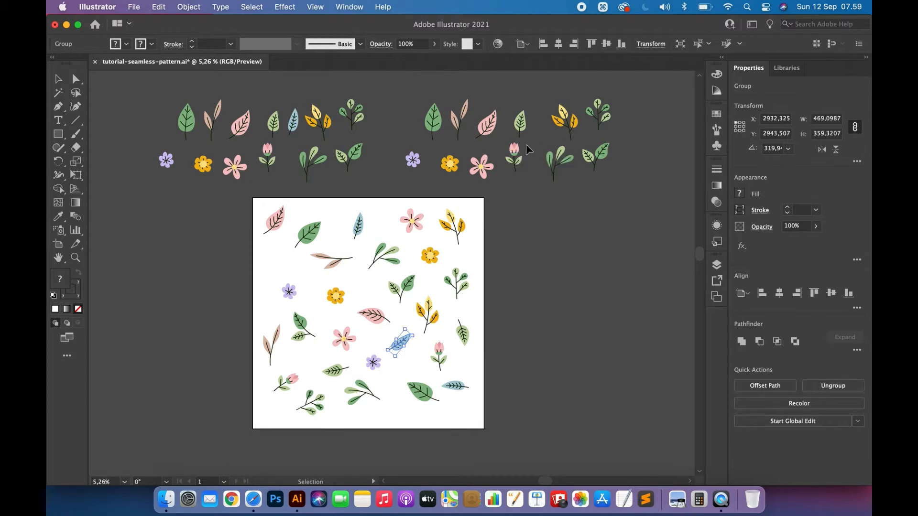
drag(520, 123, 394, 411)
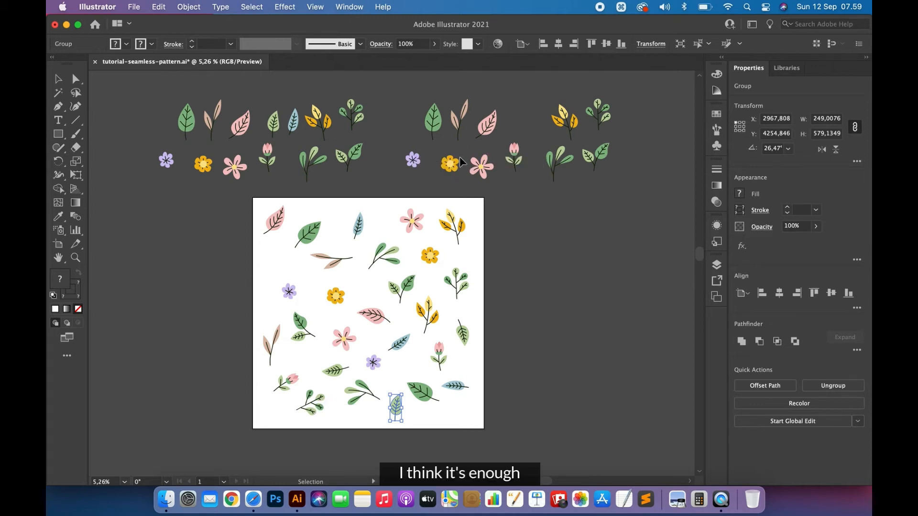
drag(482, 170, 281, 268)
click(553, 203)
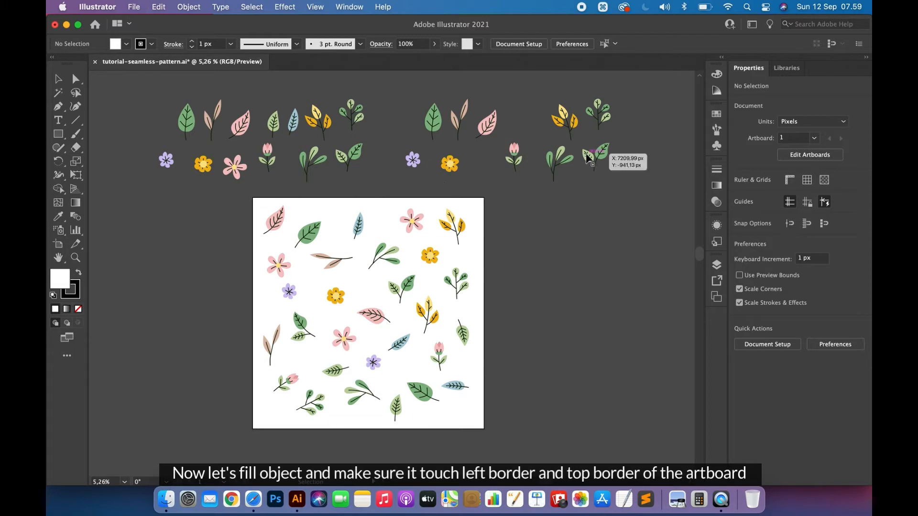
Step: Place a two-leaf sprig across the artboard's top border and reflect it vertically
drag(589, 158, 375, 206)
click(196, 4)
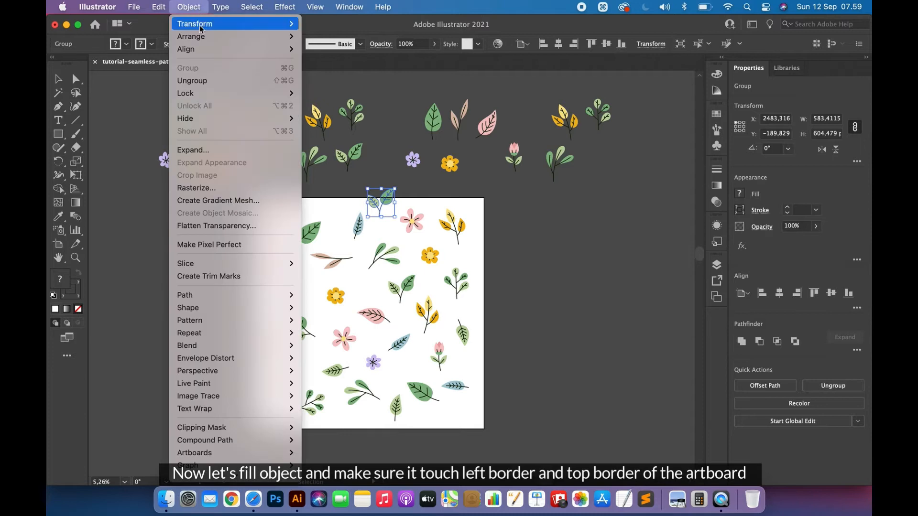
mouse_move(201, 25)
click(337, 69)
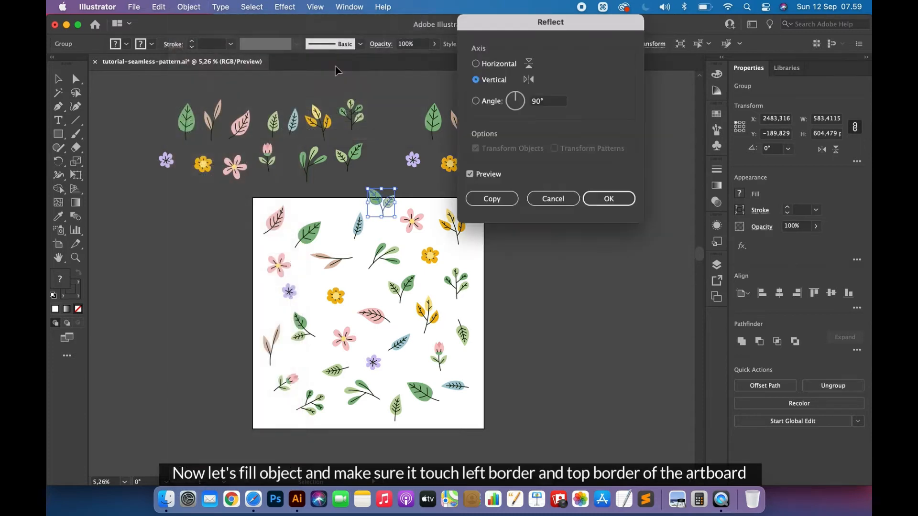
click(613, 193)
mouse_move(383, 207)
mouse_down()
mouse_move(379, 199)
mouse_move(383, 206)
mouse_up()
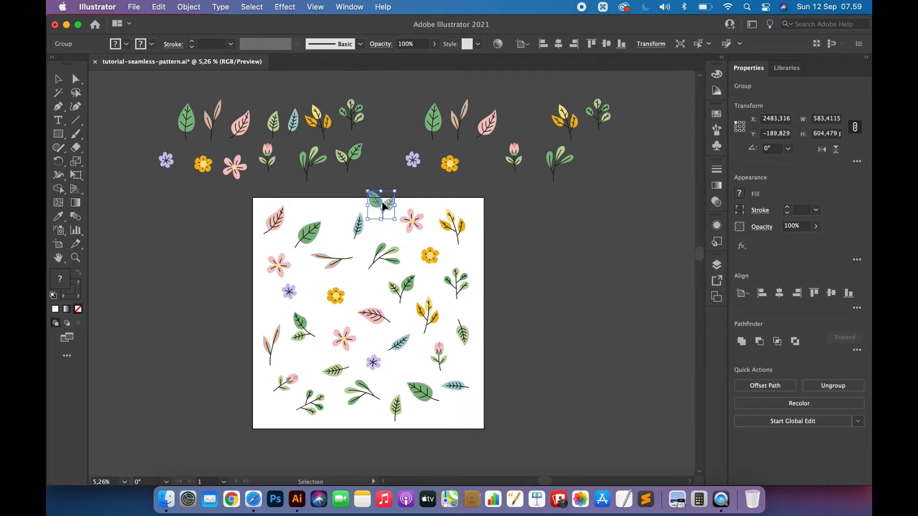
Step: Place a yellow flower on the artboard's top border, shift the upper green leaf left, and add a purple flower beside it
drag(449, 166, 337, 203)
drag(309, 235, 297, 235)
drag(413, 160, 332, 231)
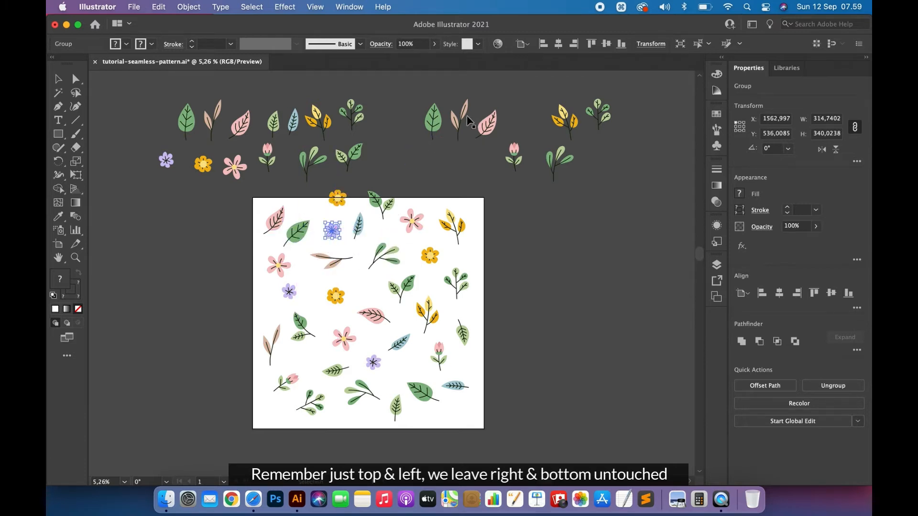
Step: Place the beige twig and a rotated tulip so that both overlap the artboard's top border
drag(464, 119, 287, 104)
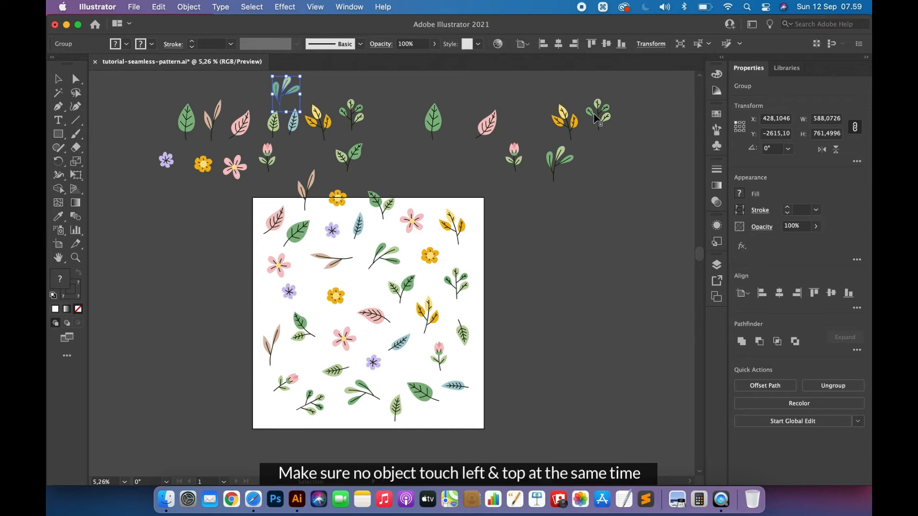
click(514, 153)
drag(526, 141, 439, 192)
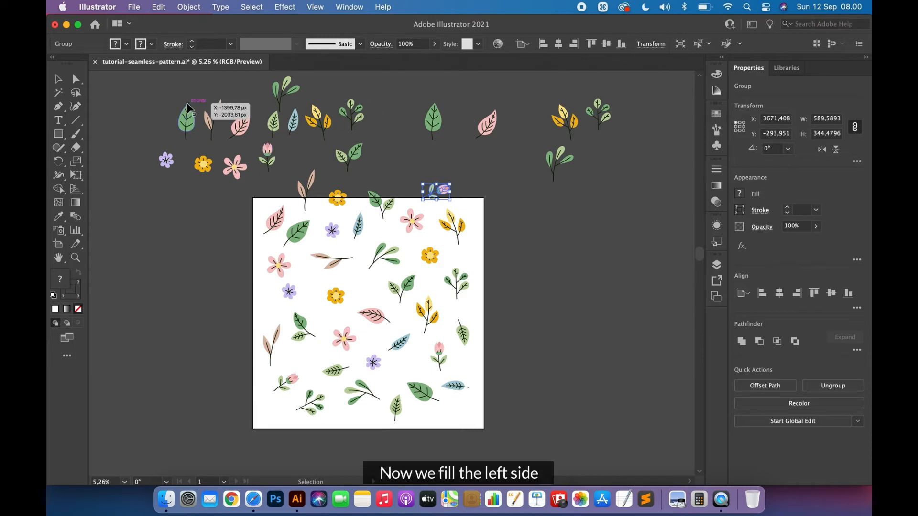
Step: Place a green leaf and a rotated pink leaf across the artboard's left border, and nudge the corner pink leaf up and left
drag(188, 126, 258, 404)
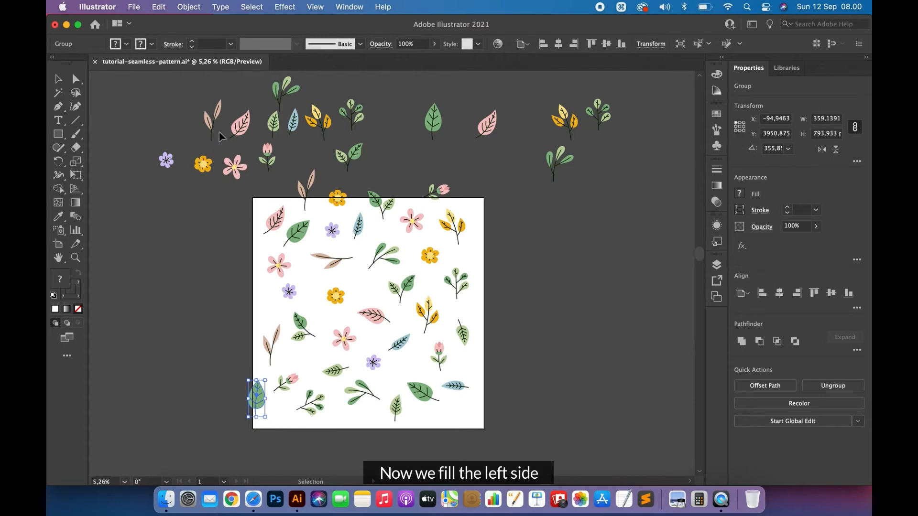
drag(245, 126, 263, 316)
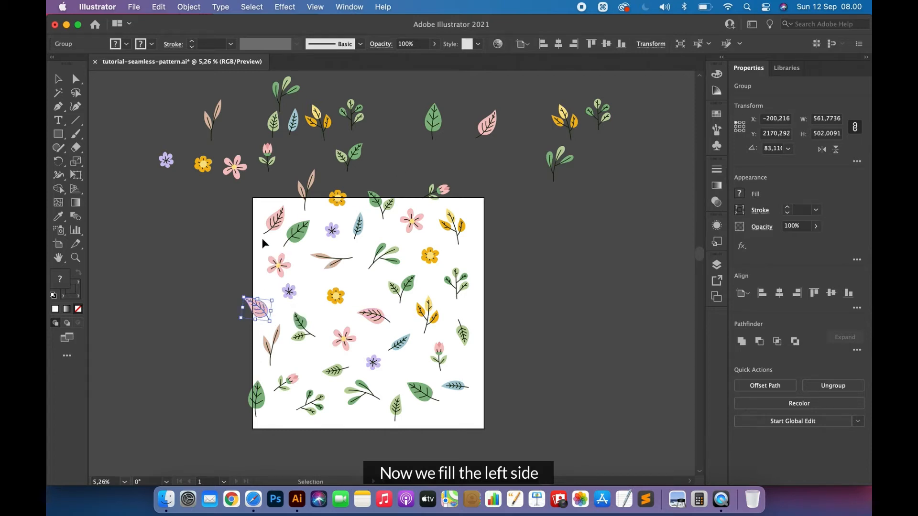
drag(277, 221, 271, 216)
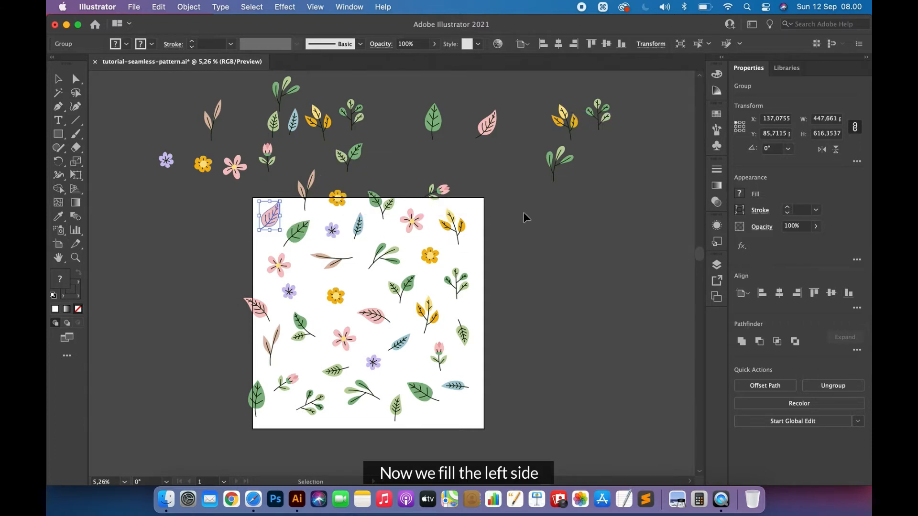
Step: Shift the left-hand purple and pink flowers inward and place a green sprig across the artboard's left border beside them
drag(289, 291, 304, 298)
drag(278, 266, 283, 272)
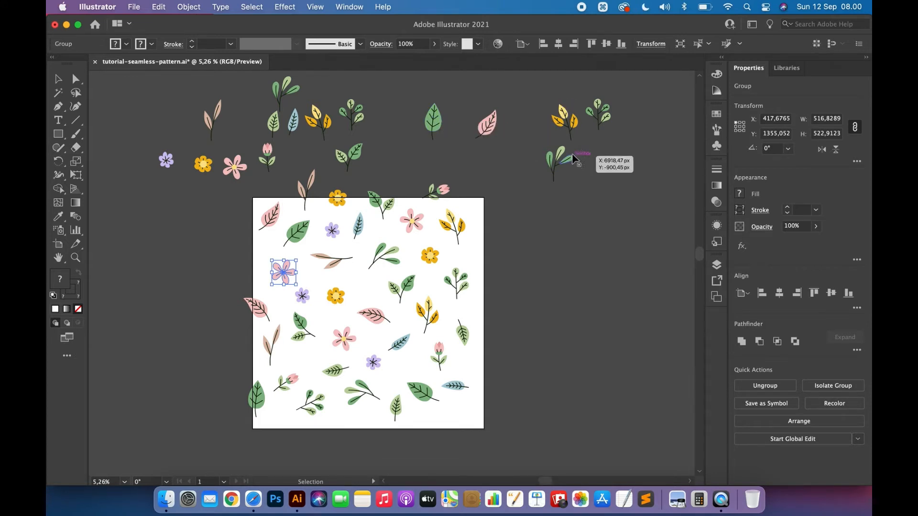
drag(574, 160, 261, 255)
click(592, 217)
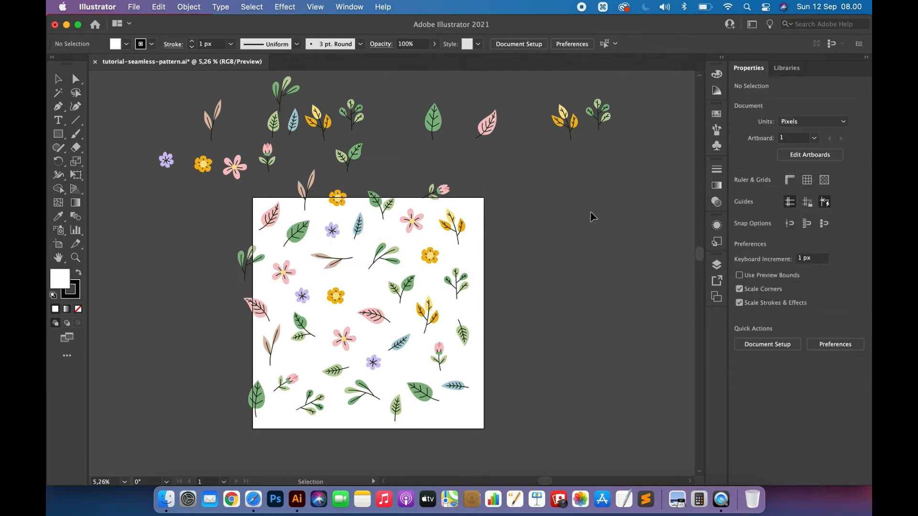
Step: Move all the spare leaves and flowers above the artboard further up, away from its top border
scroll(581, 142, up, 2)
drag(638, 108, 135, 217)
drag(373, 193, 360, 126)
click(515, 199)
scroll(516, 197, down, 3)
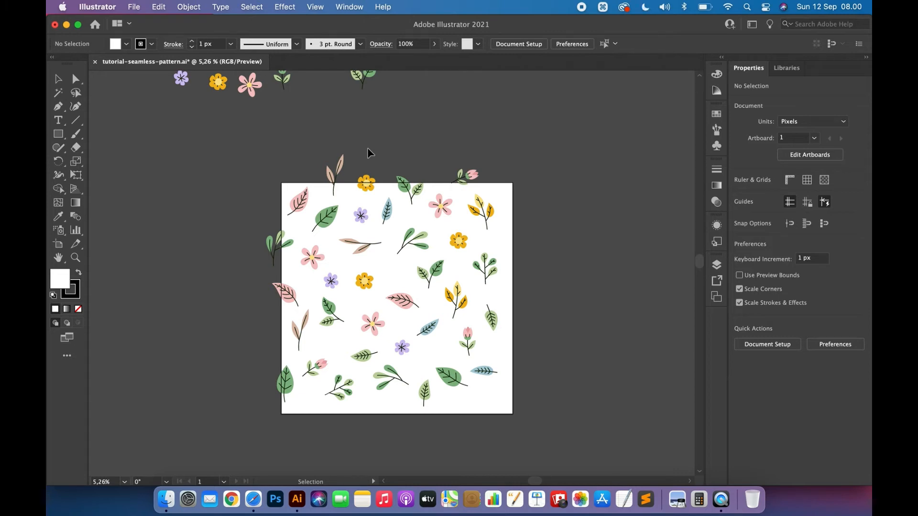
scroll(448, 225, up, 1)
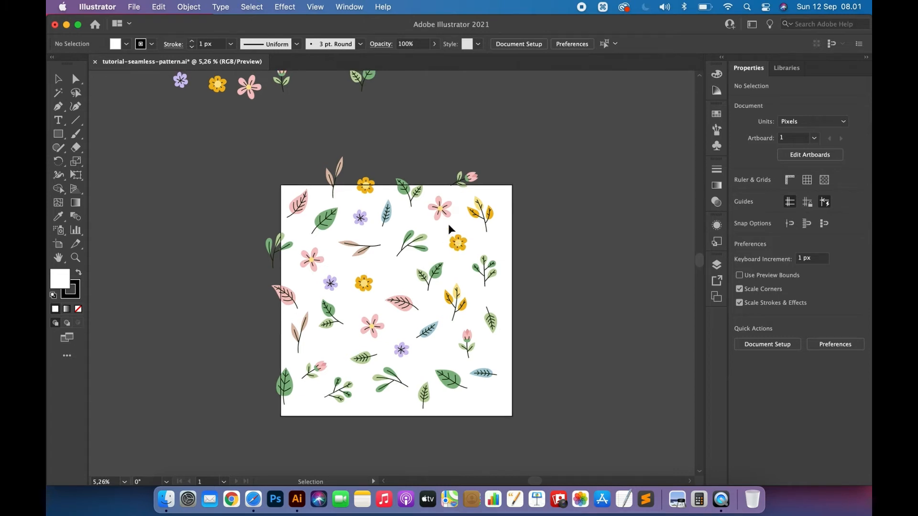
Step: Group the four motifs overlapping the artboard's top border and make a copy of the group moved 0 px horizontally and 5000 px vertically
drag(499, 148, 324, 190)
key(super+g)
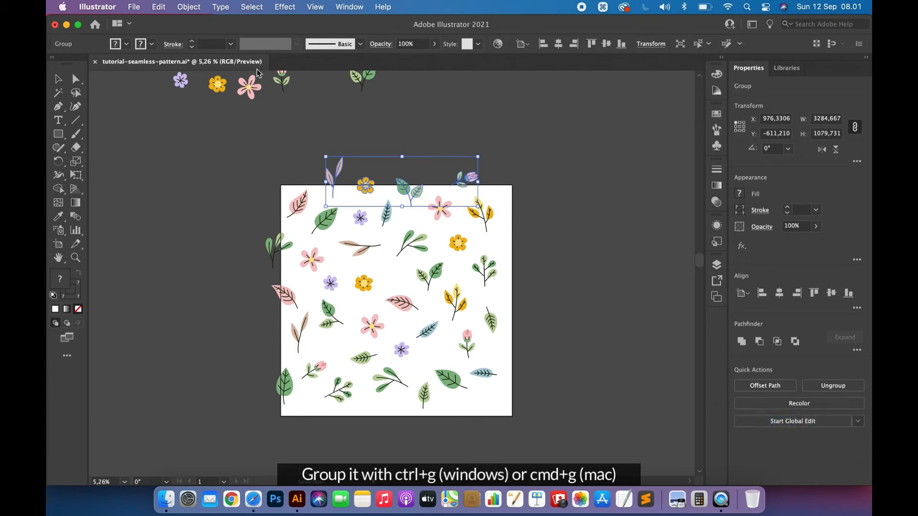
click(190, 6)
mouse_move(194, 28)
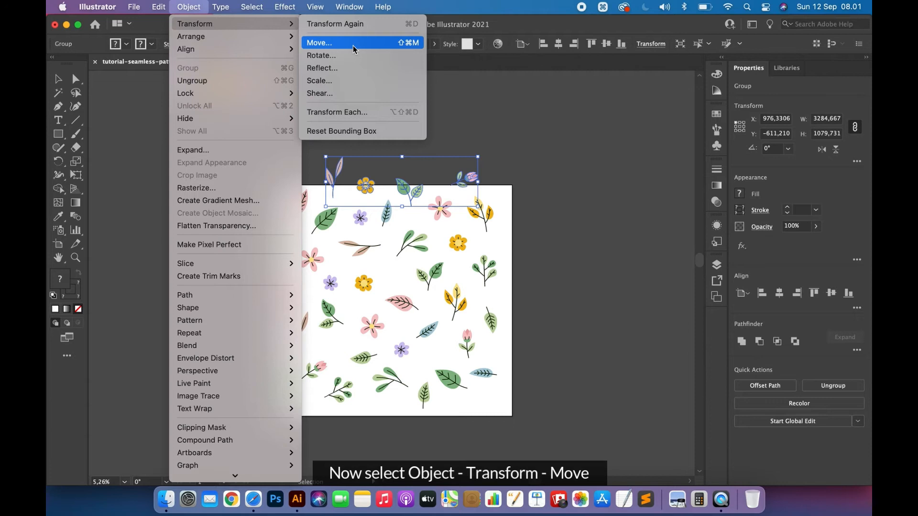
click(352, 45)
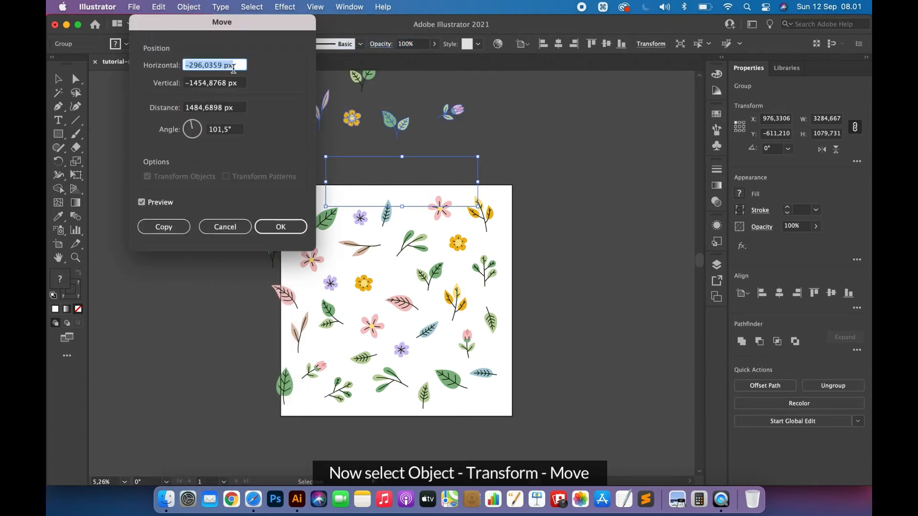
text(0)
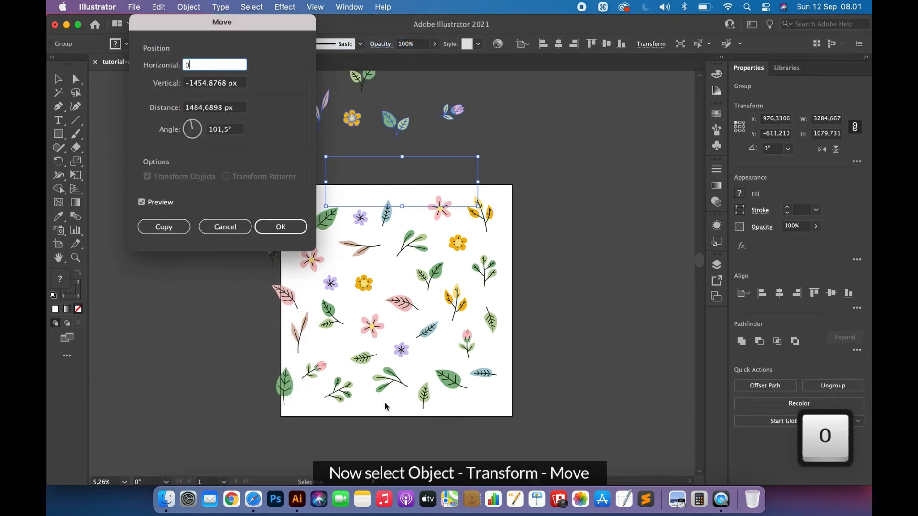
click(242, 83)
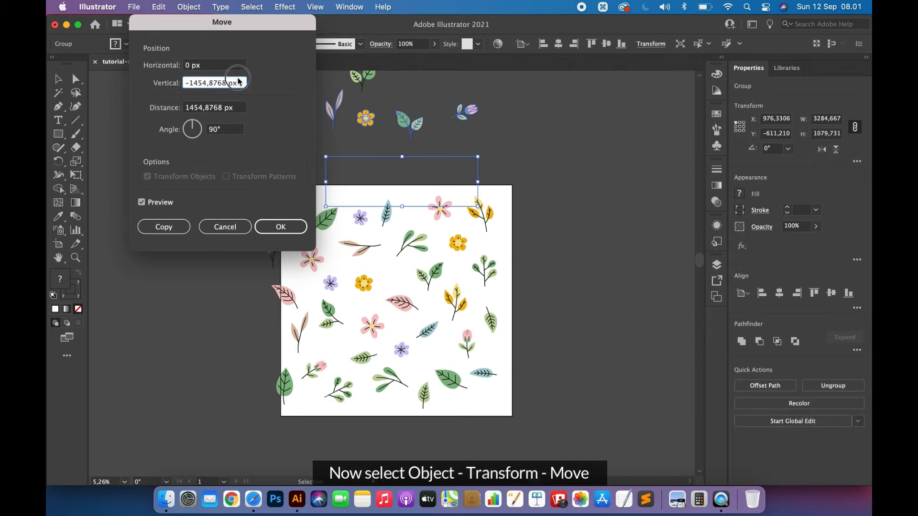
drag(237, 84, 143, 84)
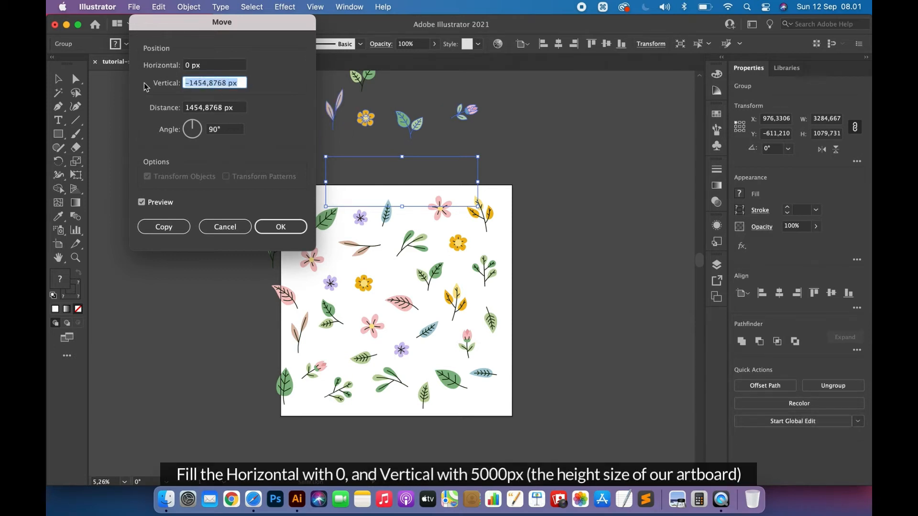
text(5000)
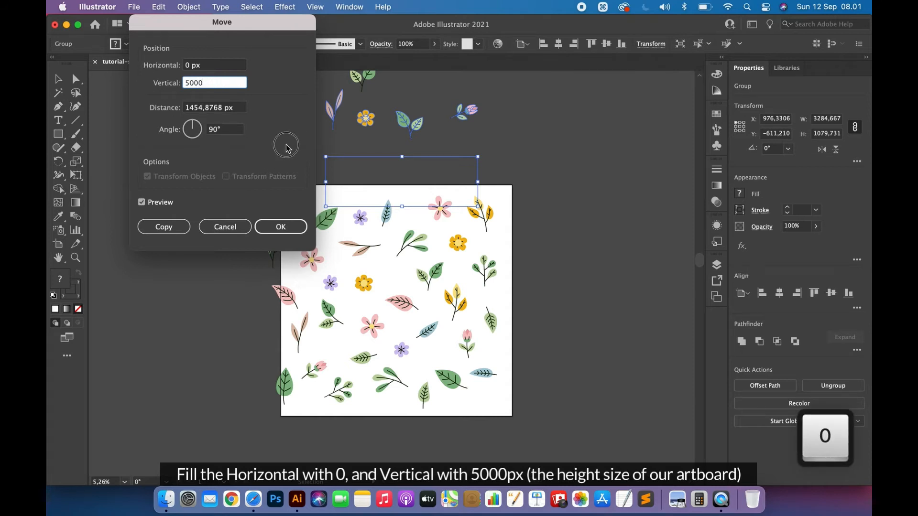
click(176, 231)
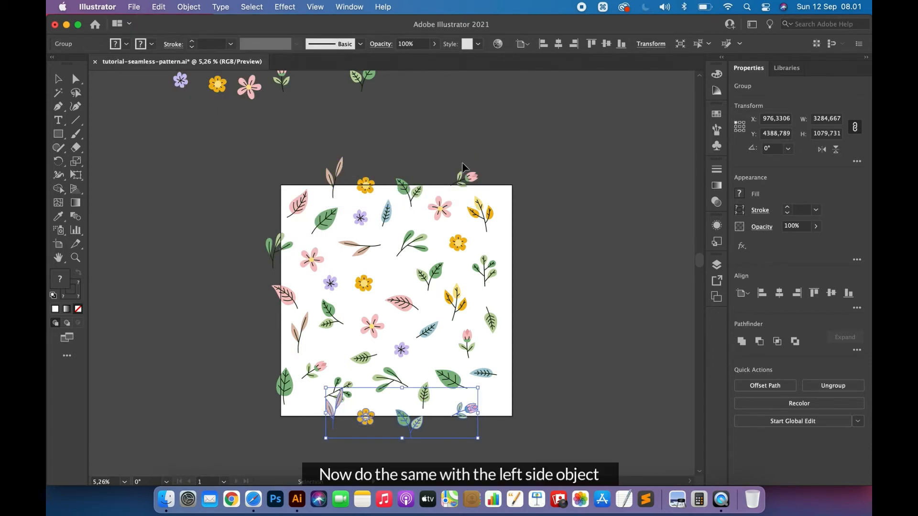
click(588, 176)
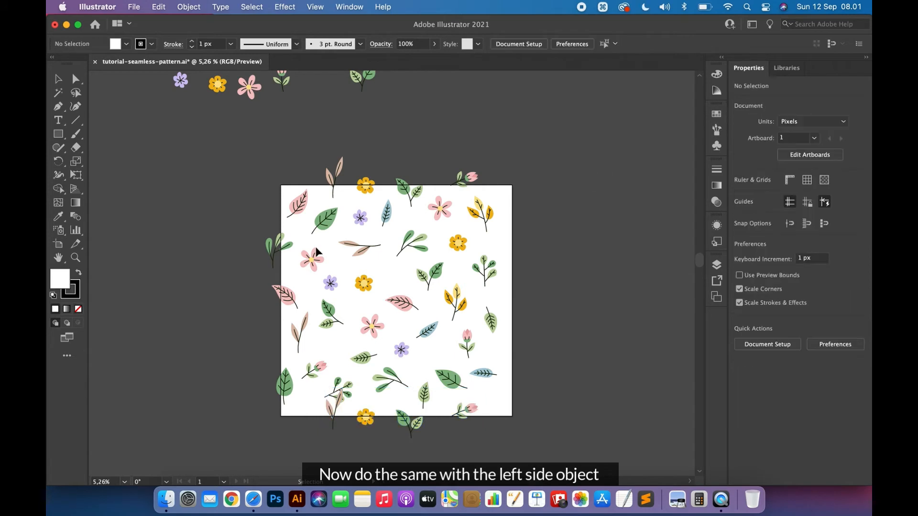
Step: Group the green sprig, pink leaf and green leaf that overlap the artboard's left border
click(273, 250)
shift+click(286, 294)
shift+click(286, 387)
key(super+g)
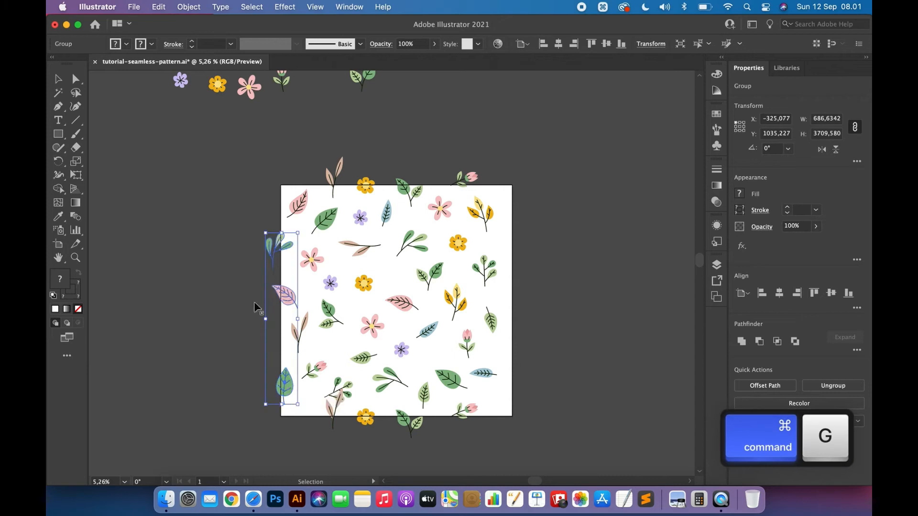
Step: Make a copy of the left-border group moved 5000 px horizontally and 0 px vertically
click(187, 5)
mouse_move(199, 21)
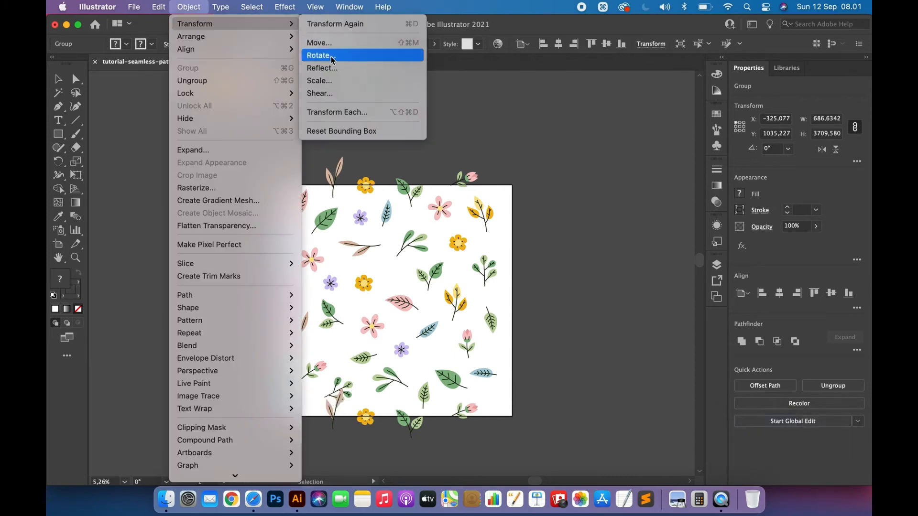
click(323, 44)
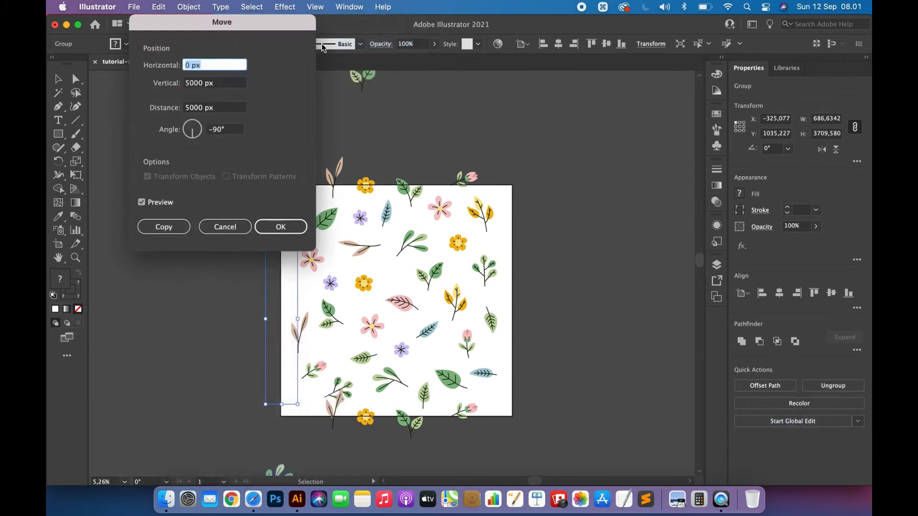
text(5000)
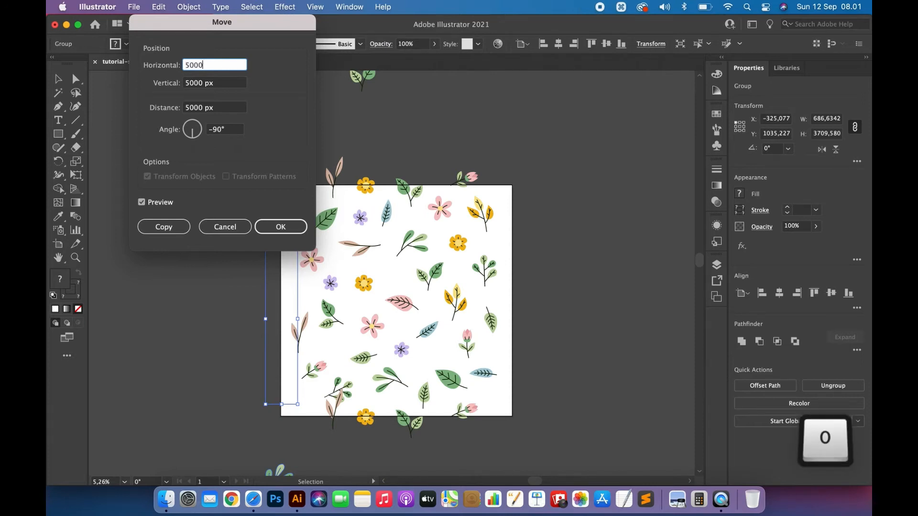
click(230, 86)
drag(230, 86, 158, 86)
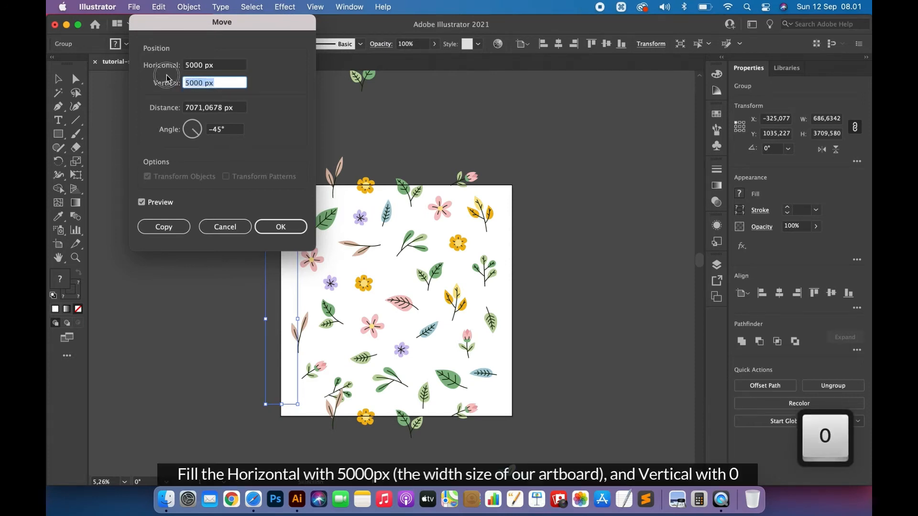
text(0)
click(177, 228)
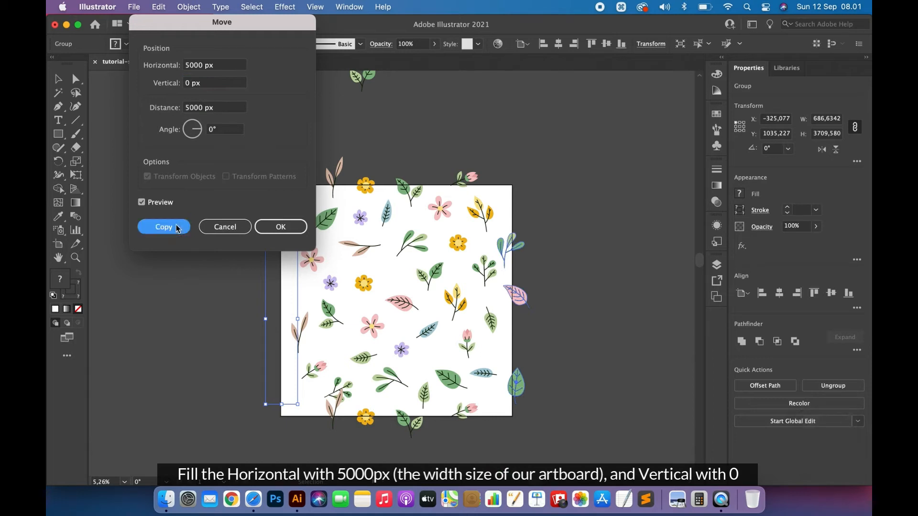
click(632, 193)
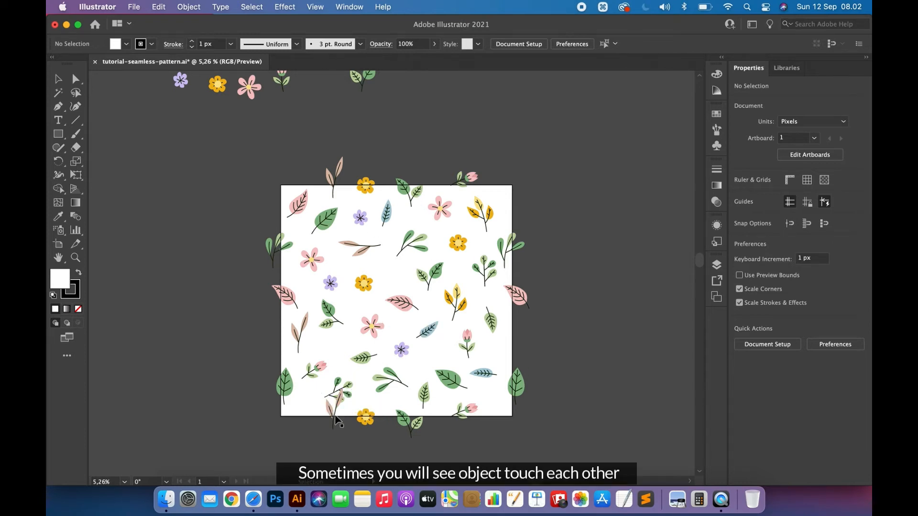
Step: Rearrange the lower motifs, moving the green sprig off the beige twig, turning the lower-left tulip upright, and shifting nearby flowers and leaves to open gaps
drag(341, 392, 314, 378)
drag(364, 356, 395, 377)
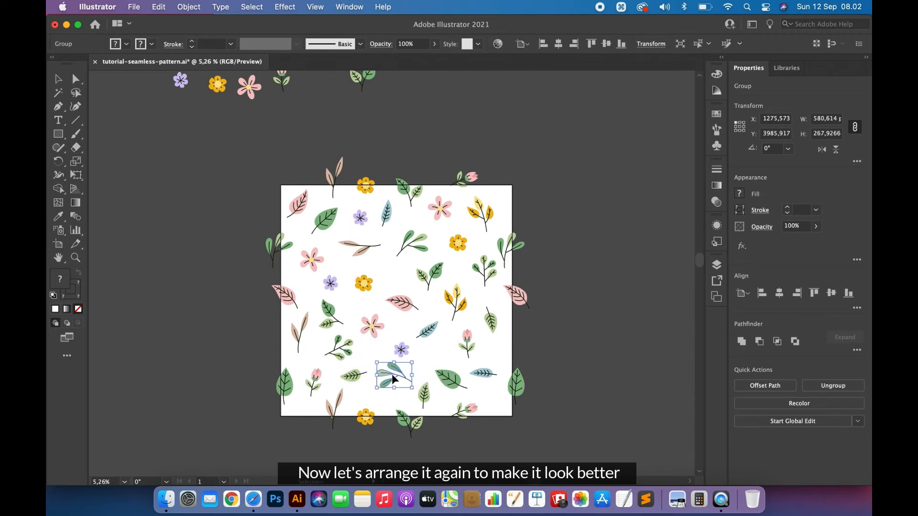
drag(373, 329, 369, 323)
drag(403, 352, 383, 344)
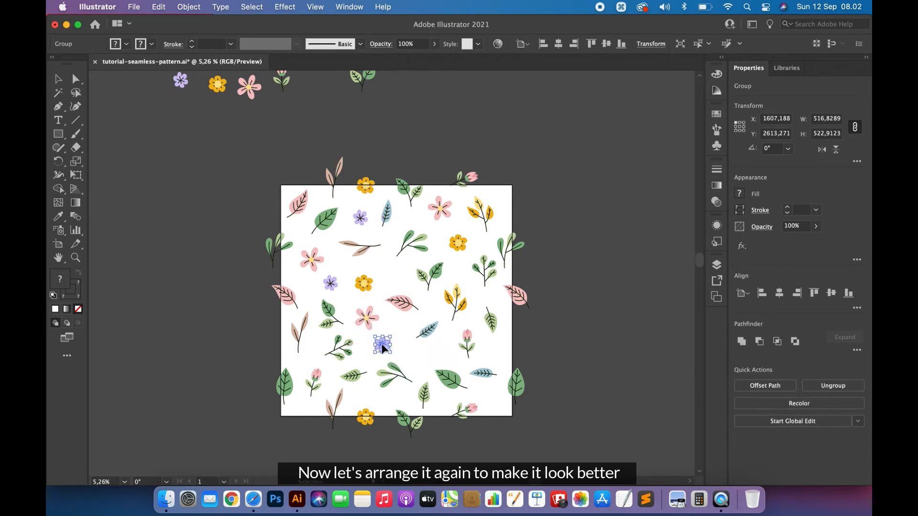
drag(493, 327, 446, 376)
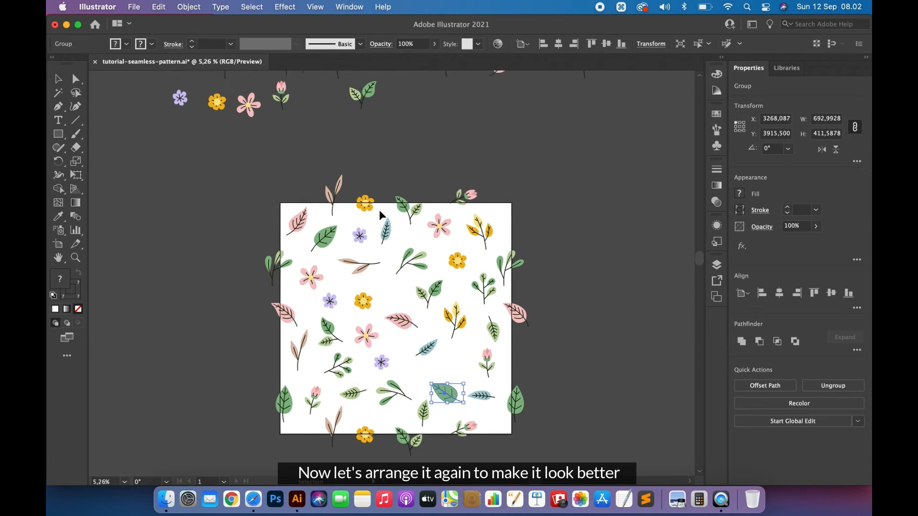
Step: Fill gaps with spare flowers: pink beside the right-hand tulip, yellow above the dark green leaf at the bottom, and purple near the artboard's centre
scroll(379, 210, up, 2)
drag(250, 132, 461, 394)
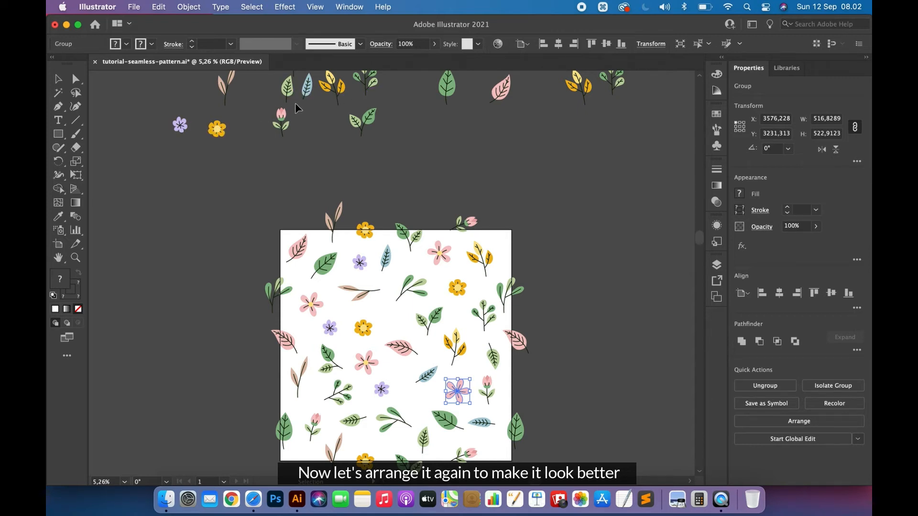
scroll(286, 124, left, 3)
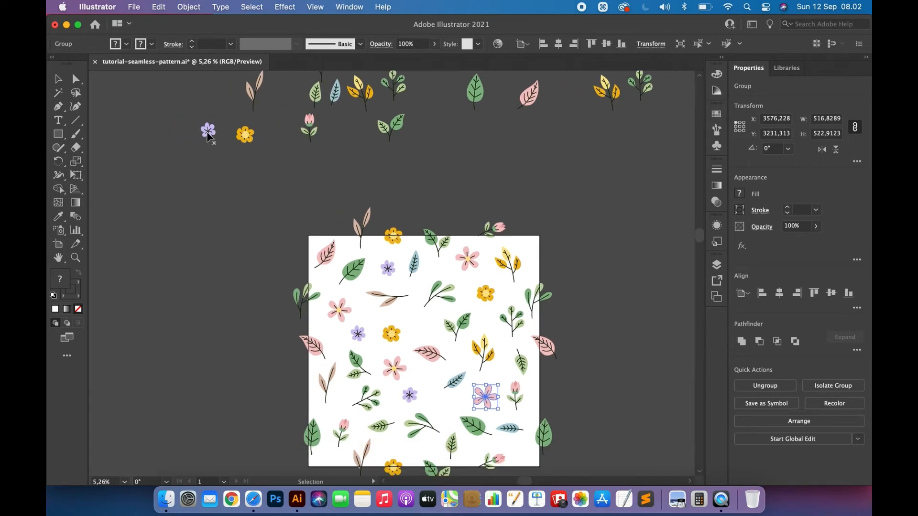
drag(245, 137, 447, 410)
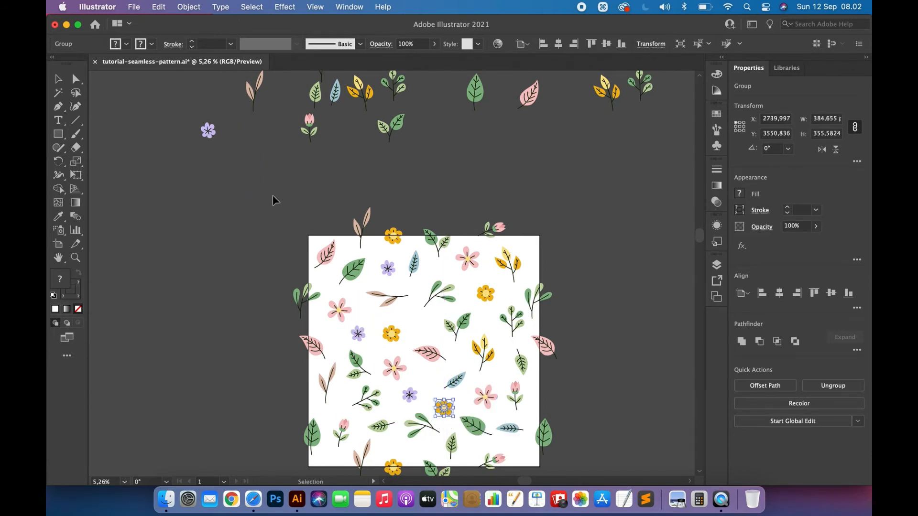
drag(210, 132, 440, 320)
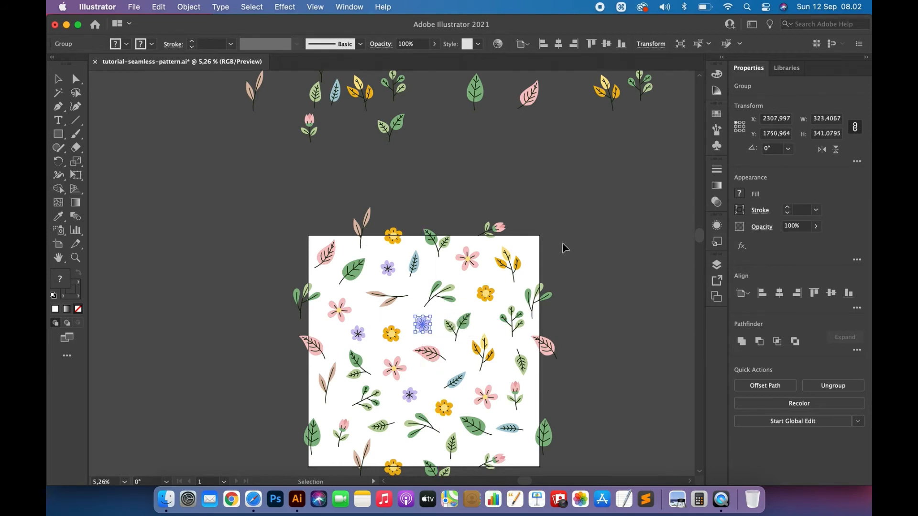
Step: Shift the upper-right yellow sprig toward the corner, place a rotated blue leaf below it, and nudge the green sprig near the bottom
drag(514, 269, 522, 264)
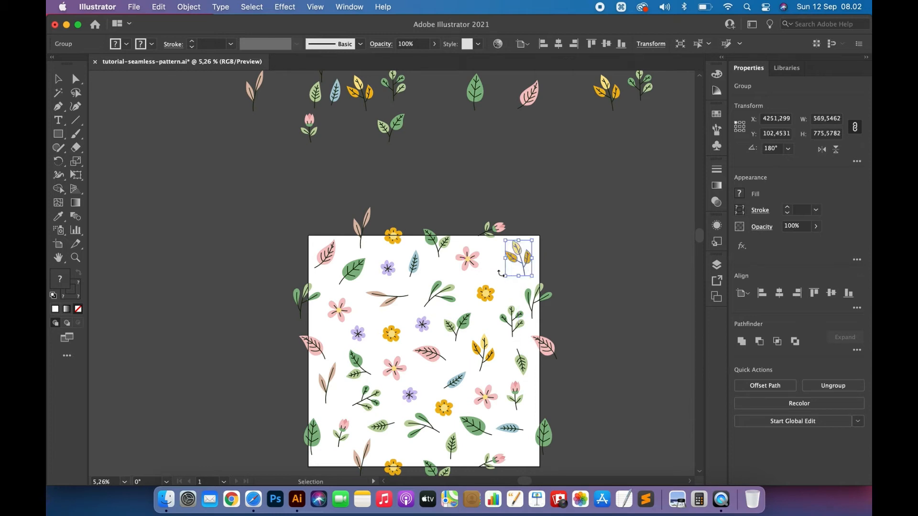
drag(337, 97, 514, 289)
click(617, 264)
drag(418, 424, 416, 426)
click(590, 286)
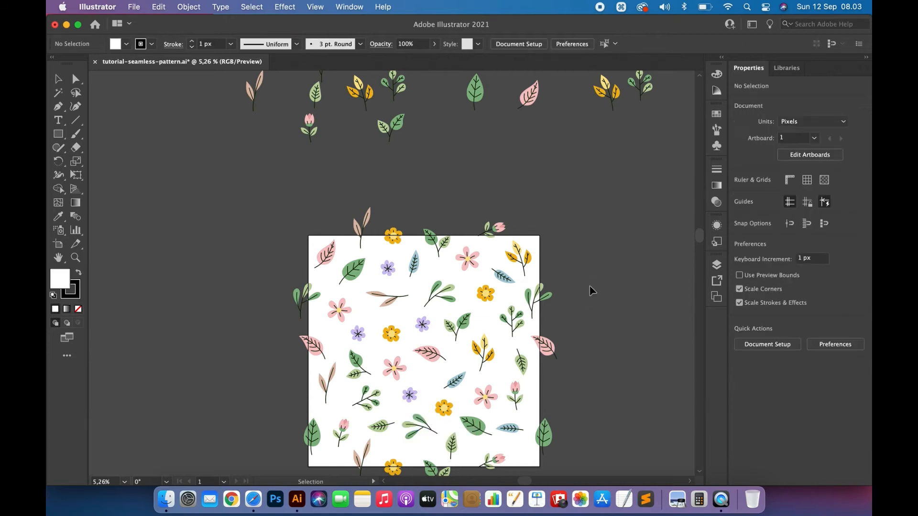
Step: Delete all the remaining spare leaves and flowers above the artboard
key(super+minus)
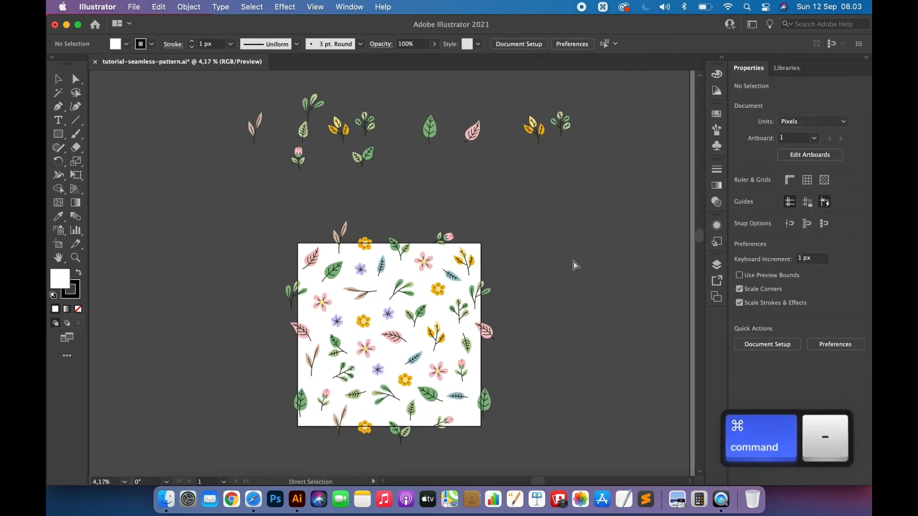
drag(604, 86, 199, 198)
key(Delete)
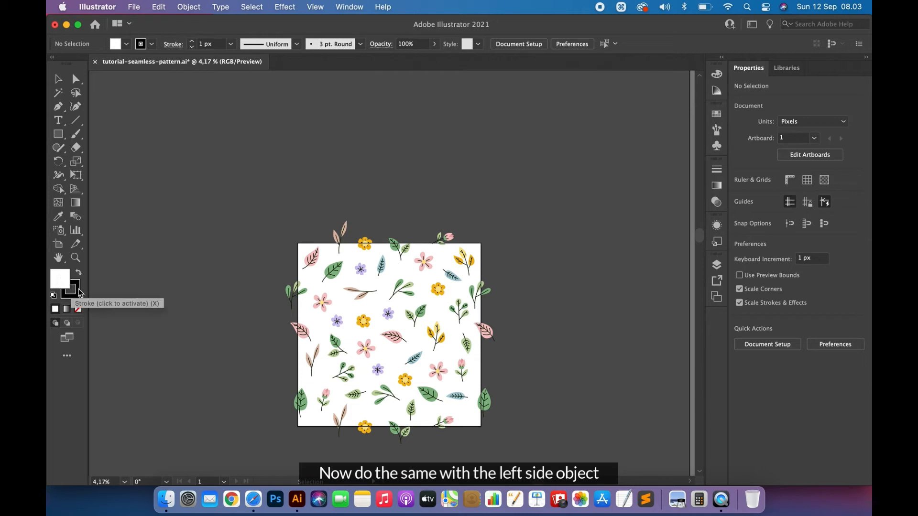
Step: Set the fill colour to salmon red, hex e87c7c
double_click(60, 280)
click(626, 260)
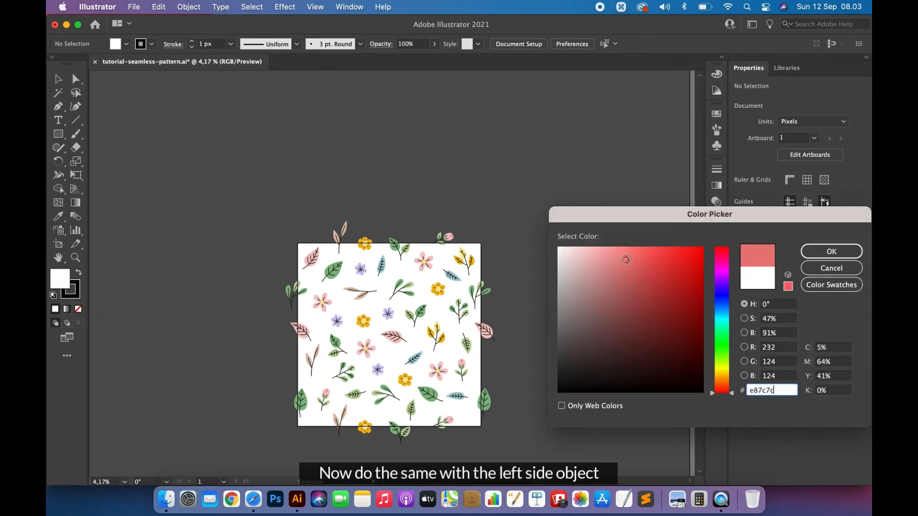
click(828, 252)
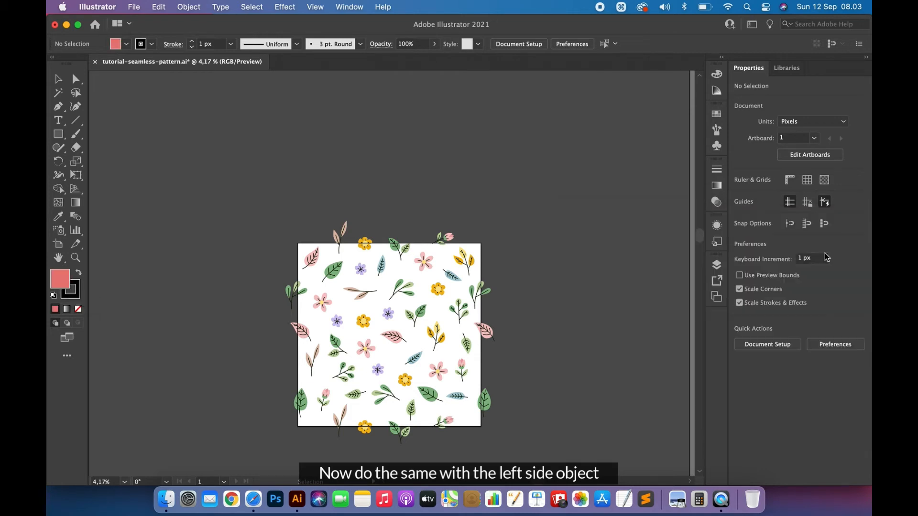
Step: Create a new layer and place it beneath Layer 1
click(716, 265)
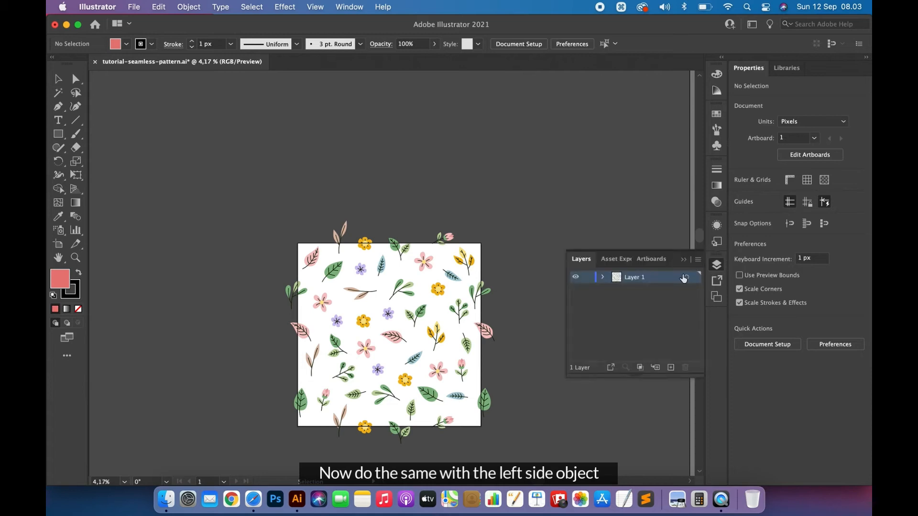
click(671, 367)
drag(658, 281, 655, 297)
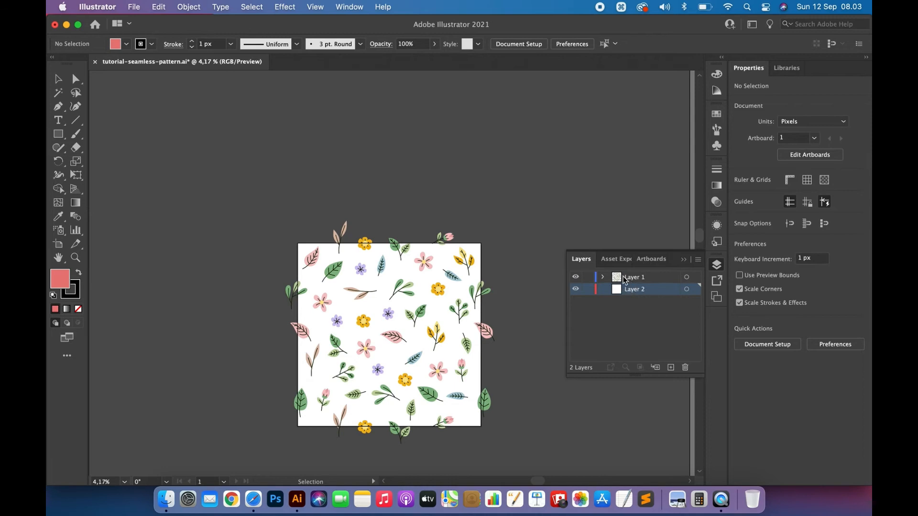
Step: Draw a salmon background rectangle on Layer 2, about 4459 x 4145 px from the artboard's upper-left corner, and remove its stroke
click(687, 290)
click(59, 136)
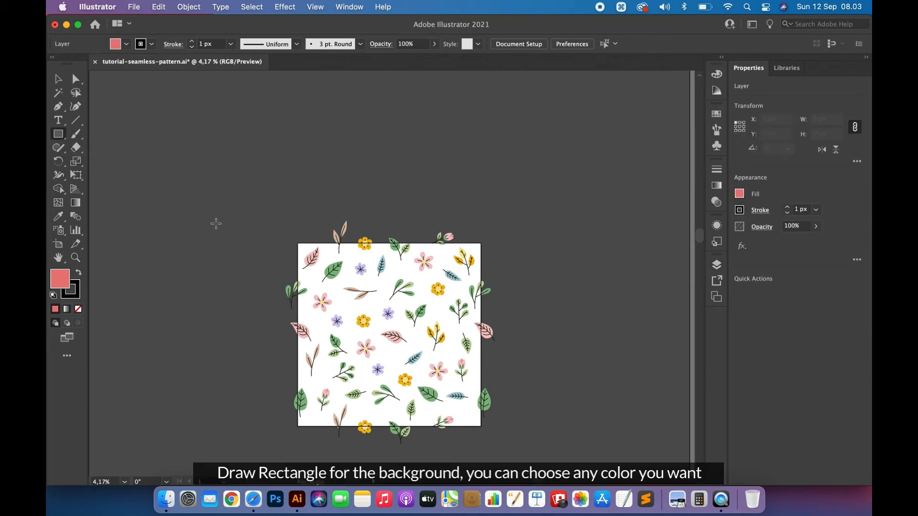
drag(298, 243, 461, 395)
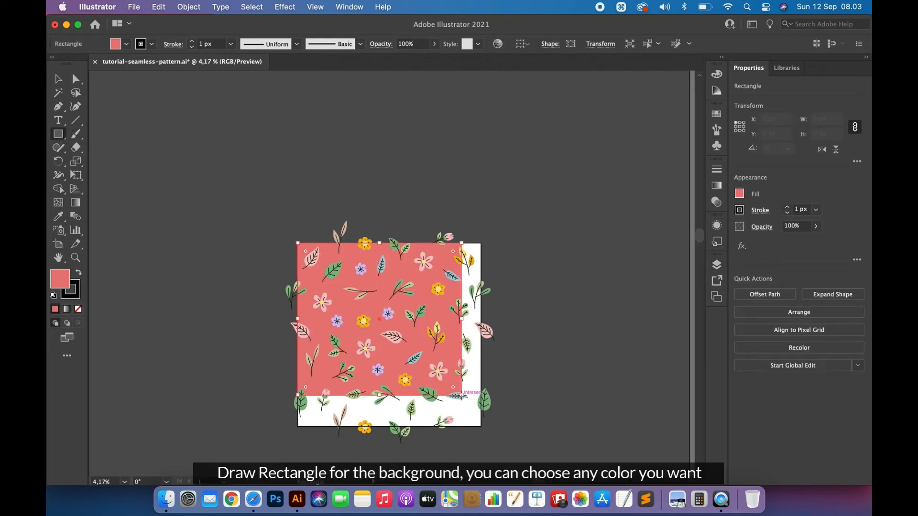
click(76, 293)
click(79, 310)
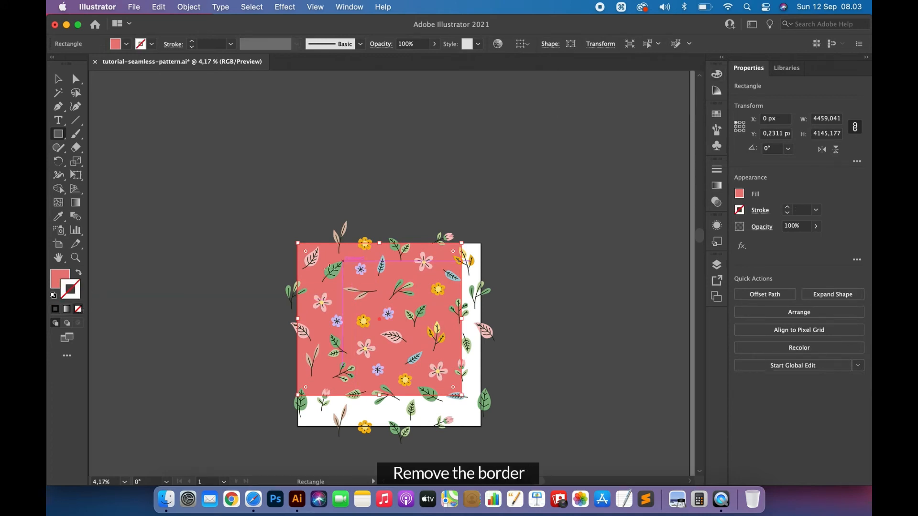
click(58, 80)
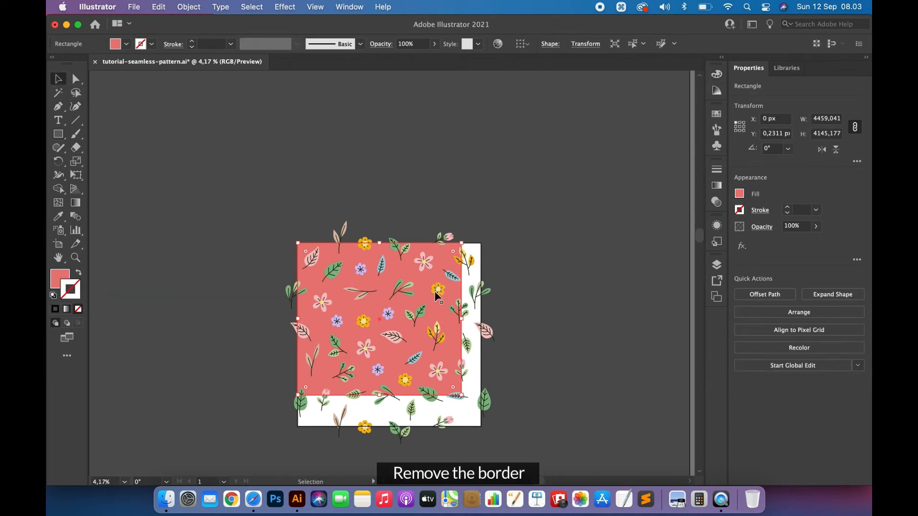
Step: Set the background rectangle's width to 5000 px, unlink its proportions, and set its height to 5000 px
click(830, 119)
key(cmd+a)
text(5000)
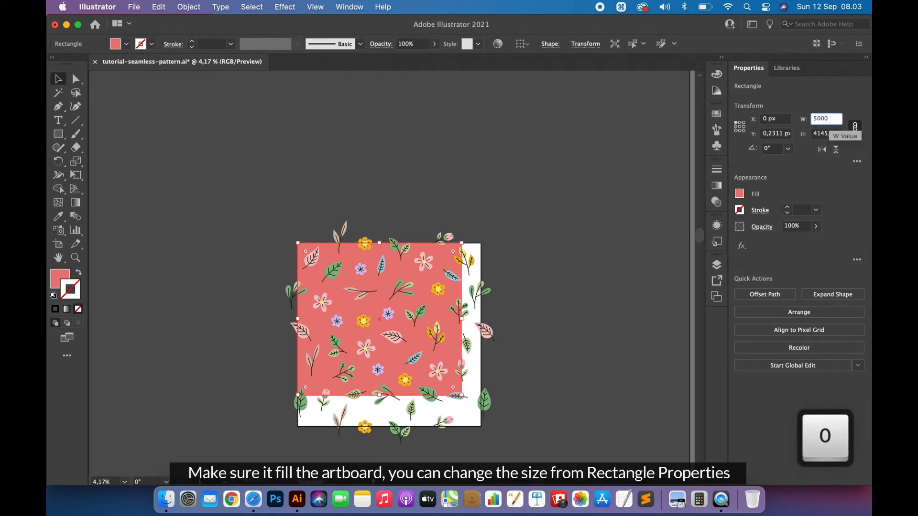
click(823, 133)
click(855, 127)
click(829, 140)
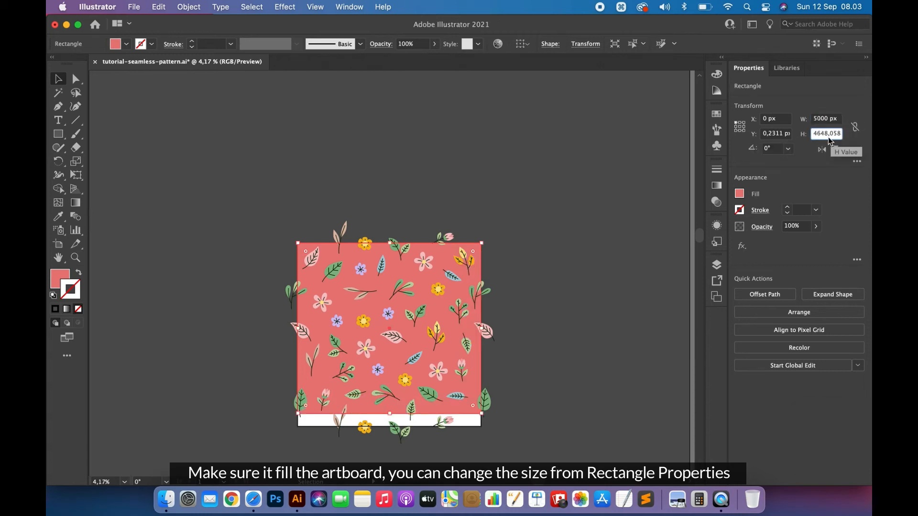
double_click(829, 137)
text(5000)
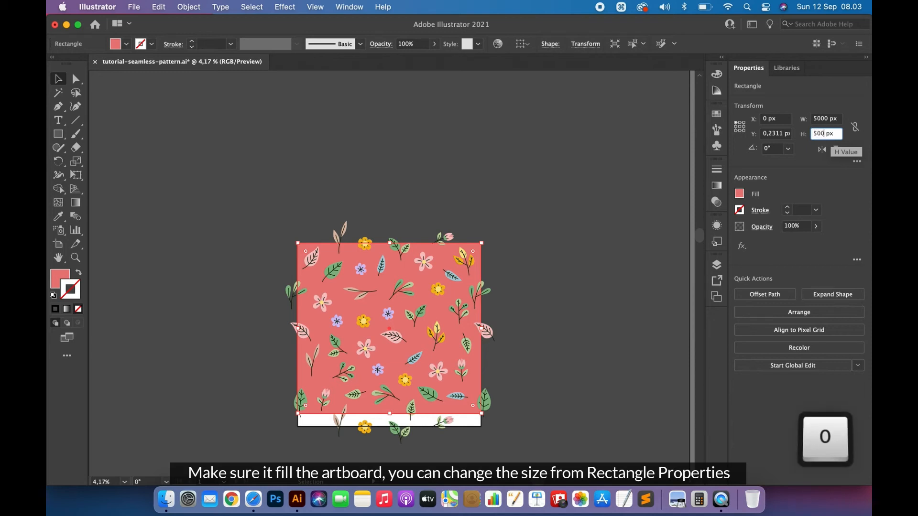
Step: Set the background rectangle's Y position to 0 px and deselect it
click(780, 135)
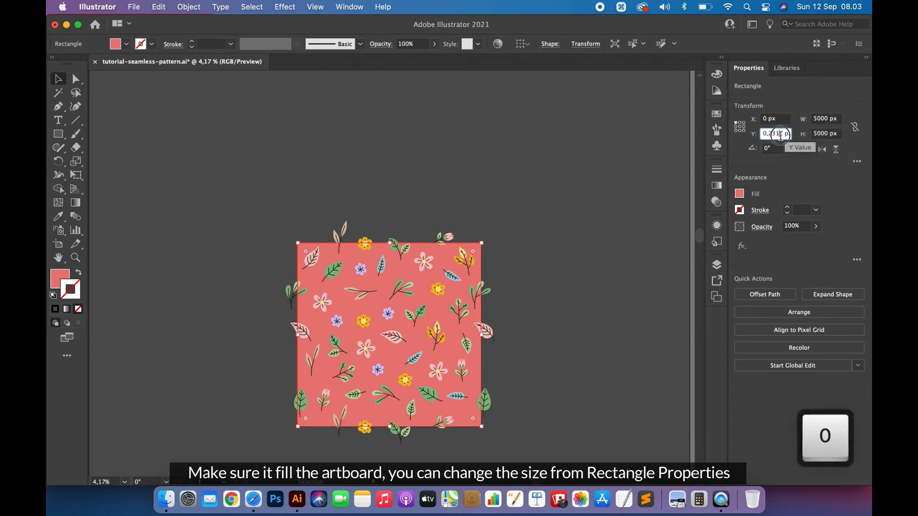
key(super+a)
text(0)
key(Return)
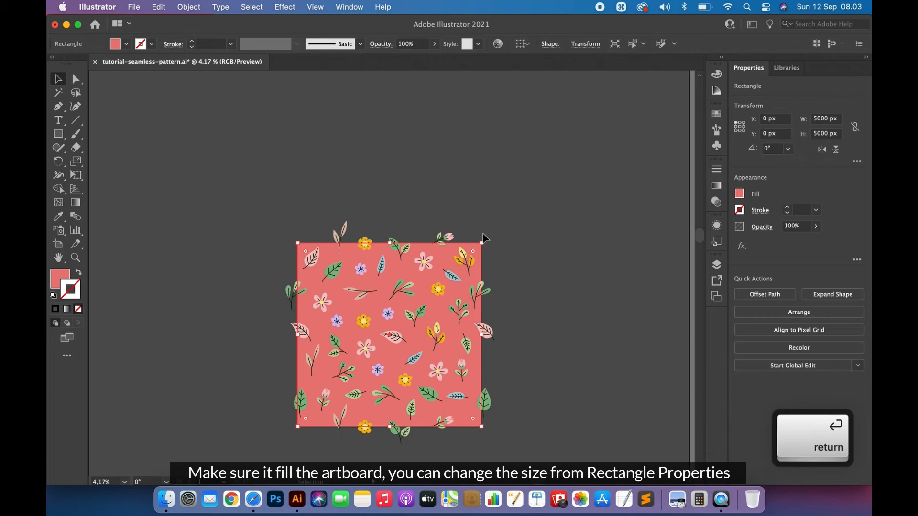
click(593, 232)
Step: Examine the pattern up close against the background, checking the corners and the motifs crossing the artboard edges
scroll(403, 355, up, 5)
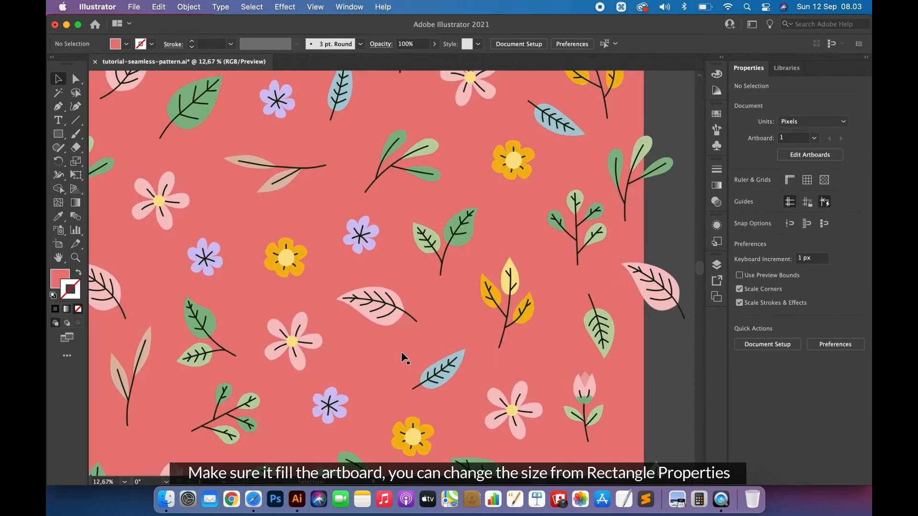
scroll(404, 356, up, 3)
scroll(403, 355, left, 4)
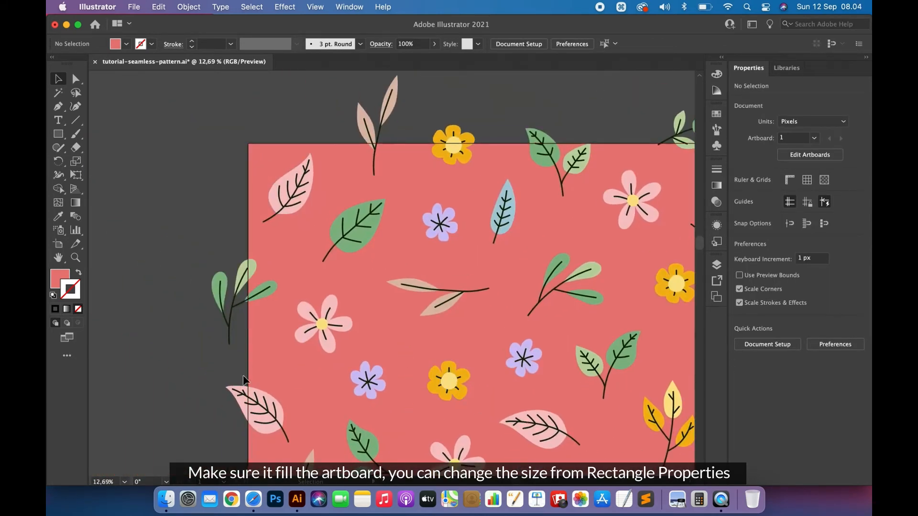
scroll(365, 317, down, 10)
scroll(365, 318, right, 3)
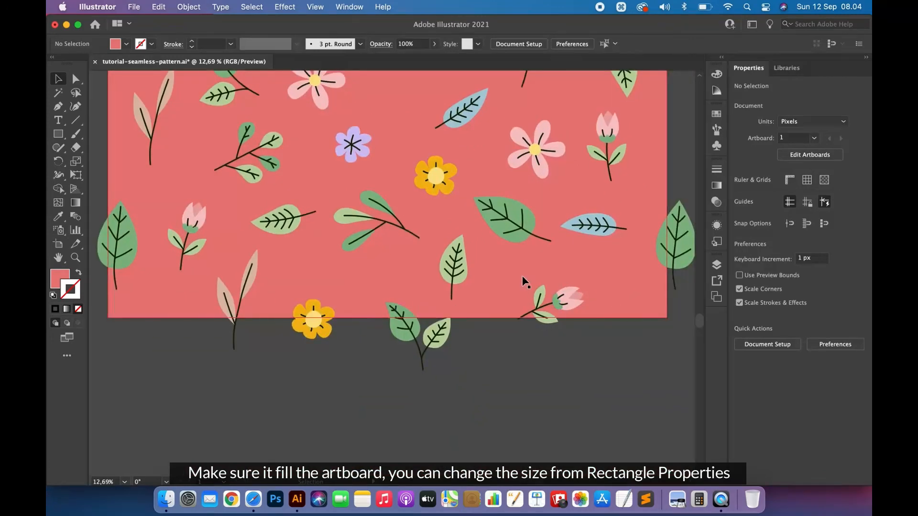
scroll(523, 282, down, 3)
scroll(523, 285, down, 3)
scroll(649, 211, up, 2)
scroll(649, 210, right, 2)
Step: Copy the salmon background rectangle to the clipboard
click(716, 264)
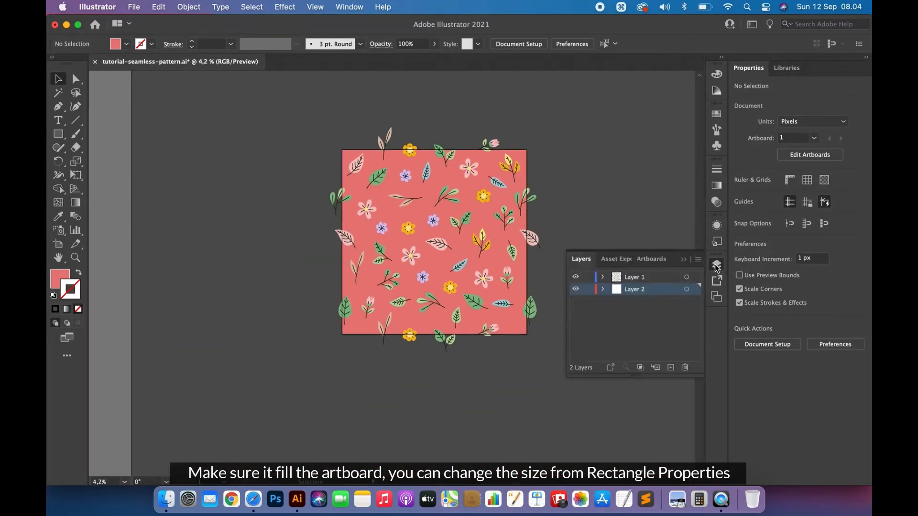
click(524, 158)
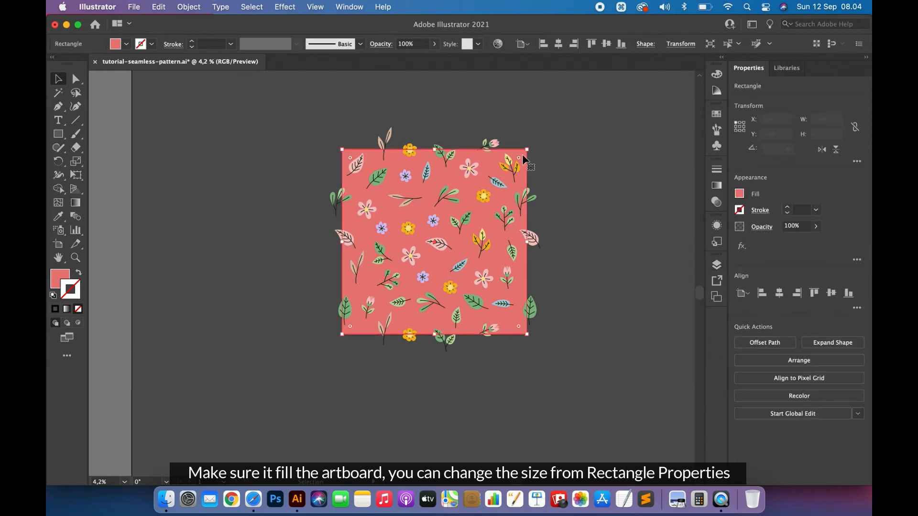
key(super+c)
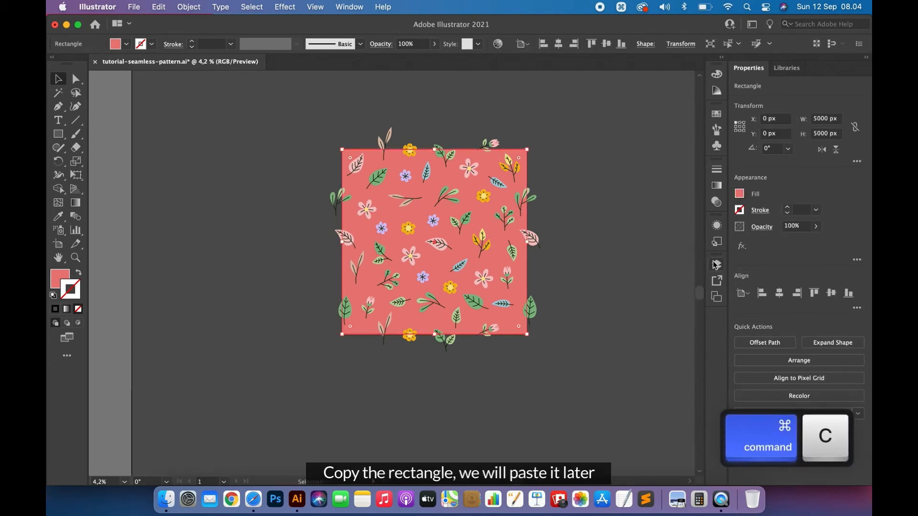
Step: Change the background rectangle's fill colour to white and lock Layer 2
click(716, 264)
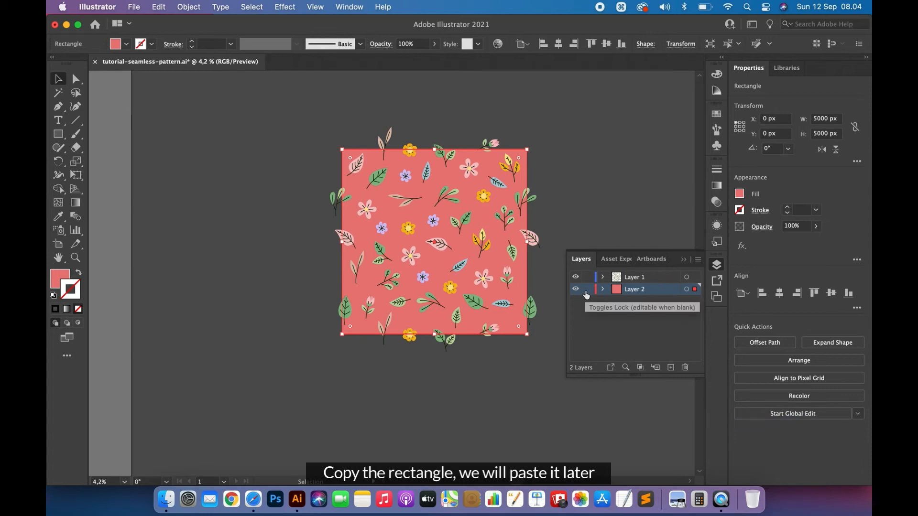
click(525, 270)
double_click(58, 277)
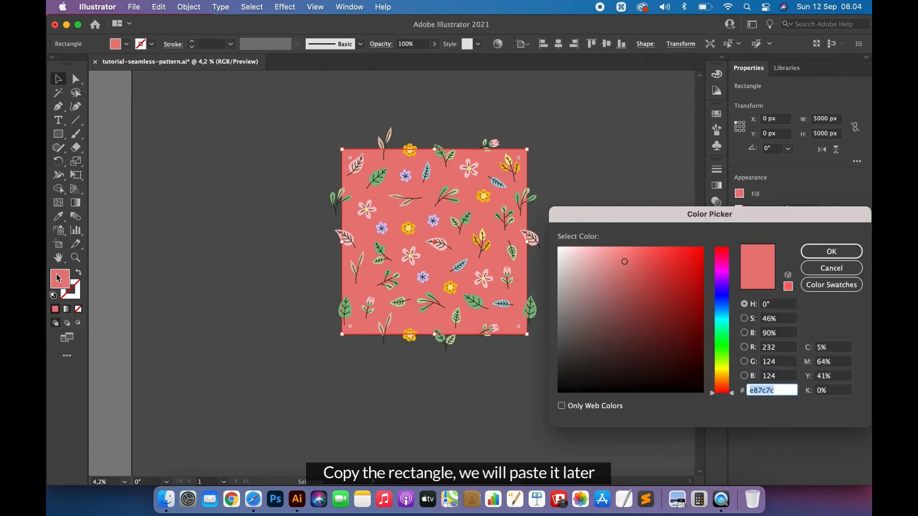
drag(626, 275, 554, 237)
click(818, 253)
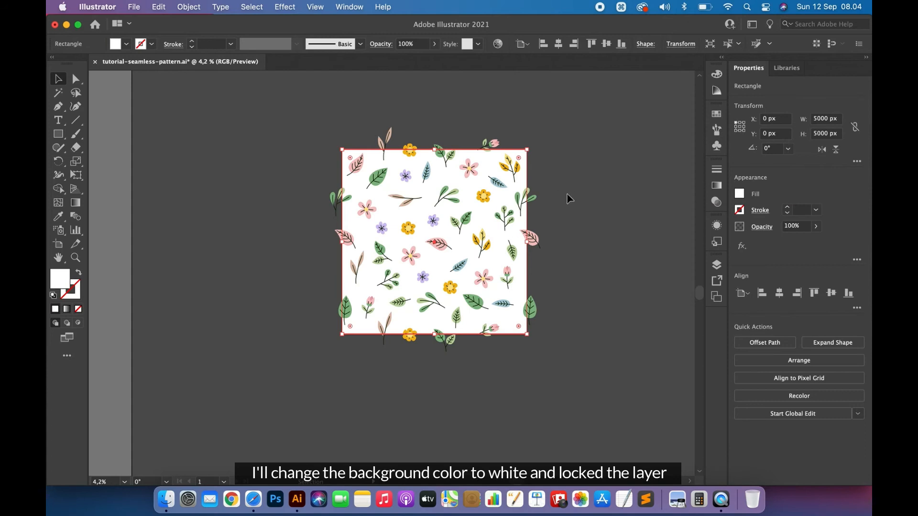
click(716, 266)
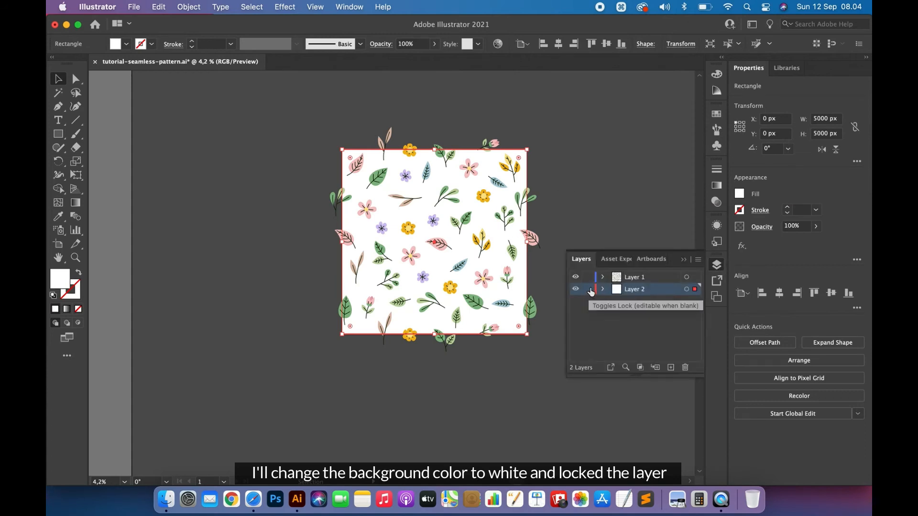
click(589, 291)
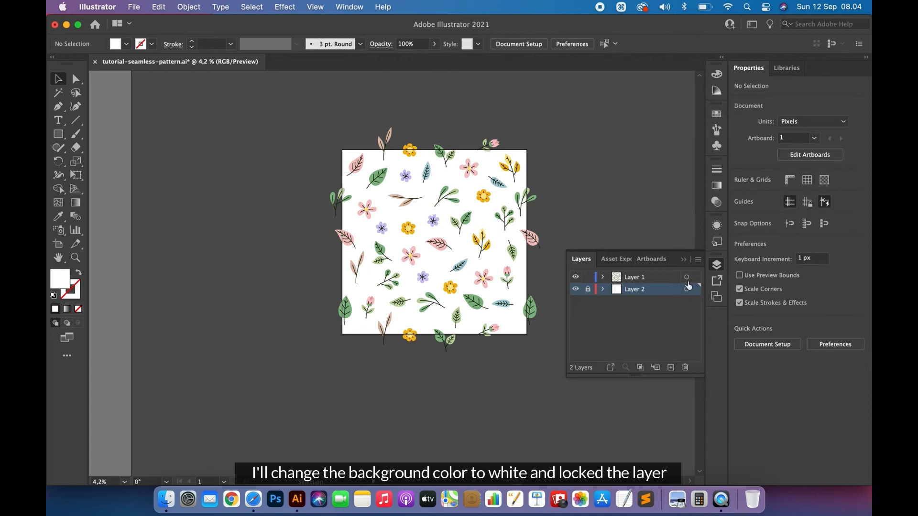
Step: Select all the floral motifs on Layer 1 and group them
click(687, 277)
click(620, 192)
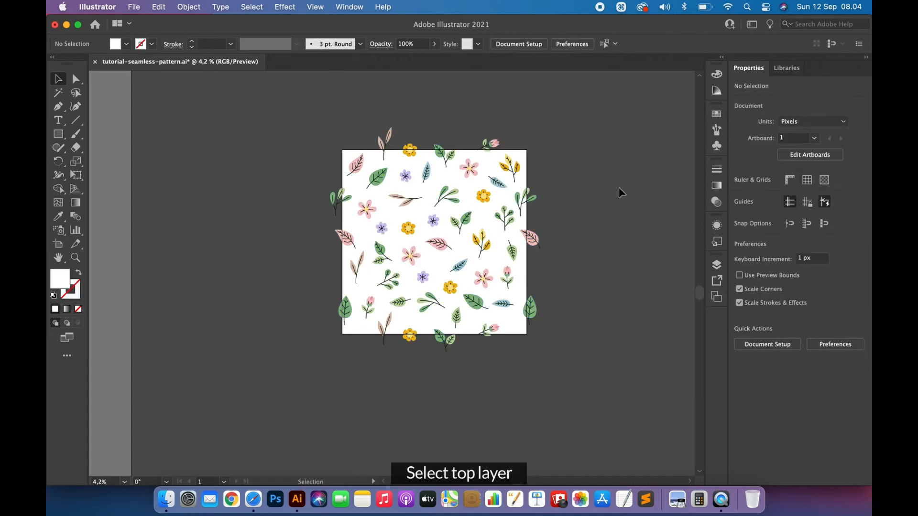
drag(590, 105, 289, 381)
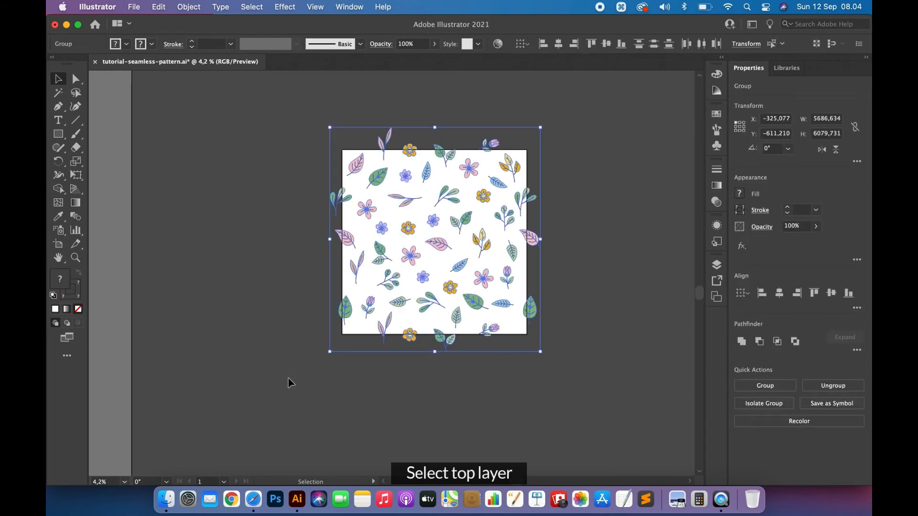
key(super+g)
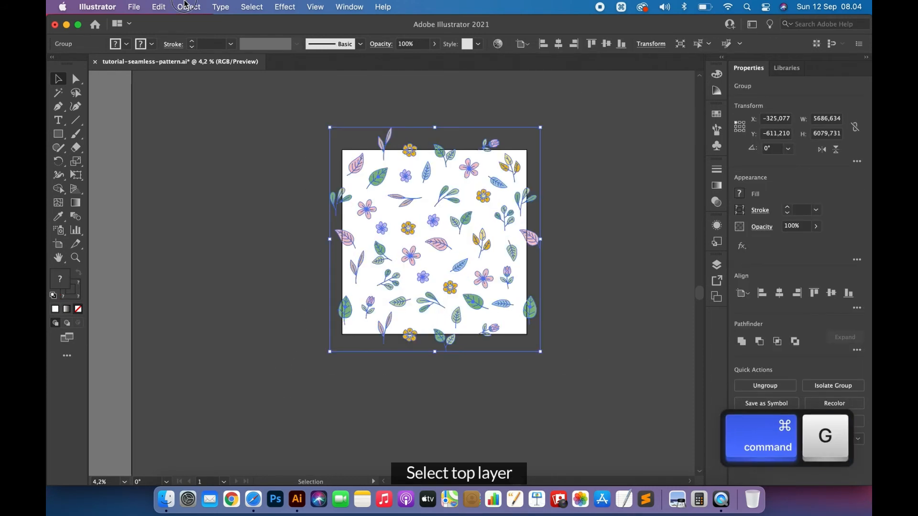
Step: Expand the motif group with both Fill and Stroke enabled
click(184, 6)
click(209, 149)
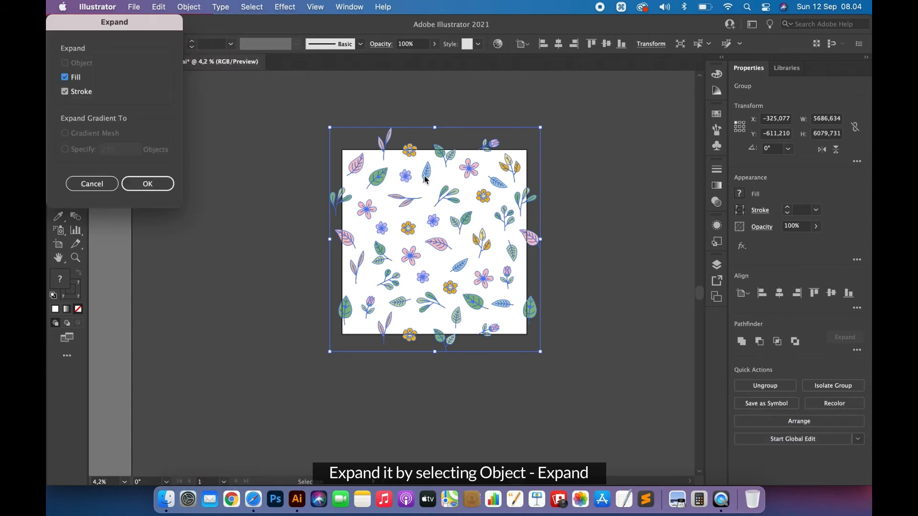
click(152, 184)
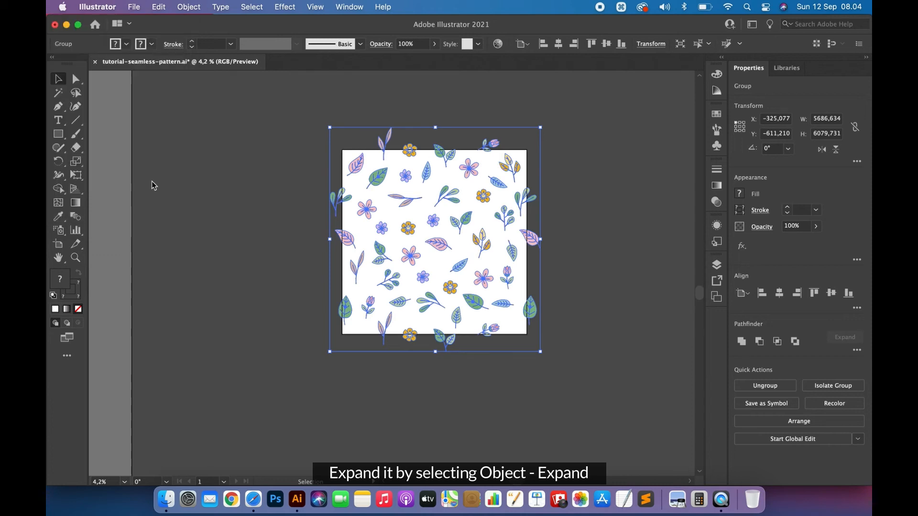
click(223, 190)
Step: Paste the copied salmon rectangle in front of the motif group, exactly at its original position
click(427, 171)
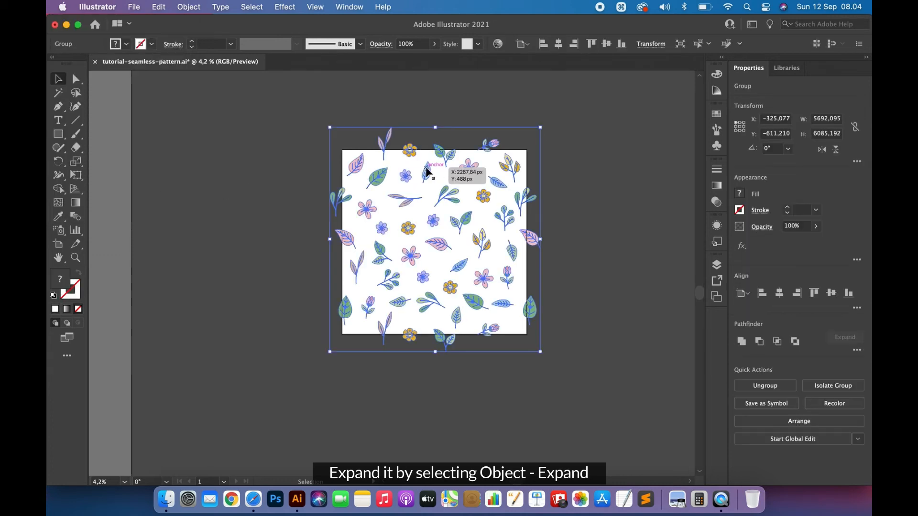
key(super+f)
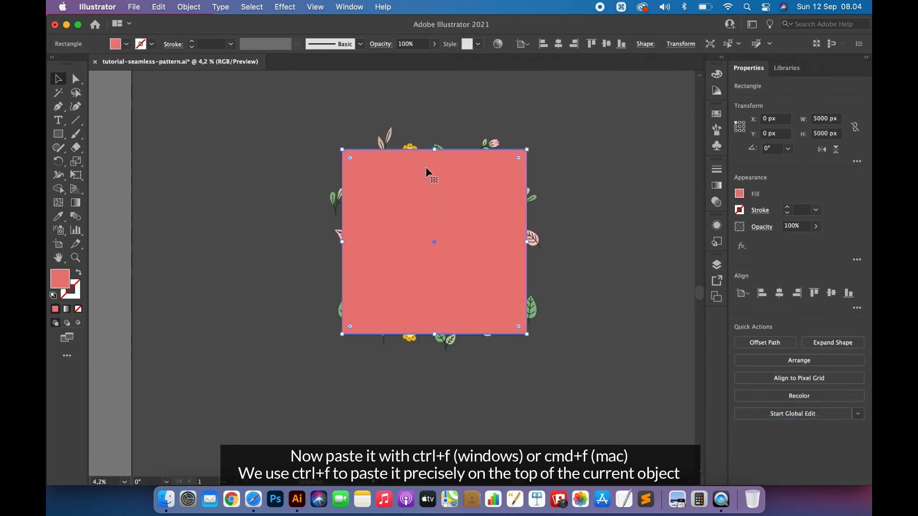
click(583, 195)
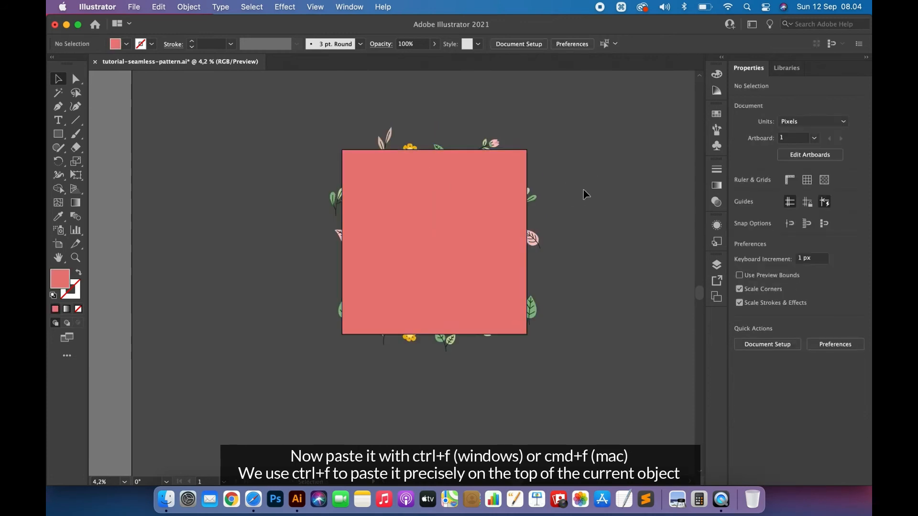
Step: Select the pasted rectangle together with the motif group and trim the motifs to the artboard with Pathfinder Crop
click(485, 209)
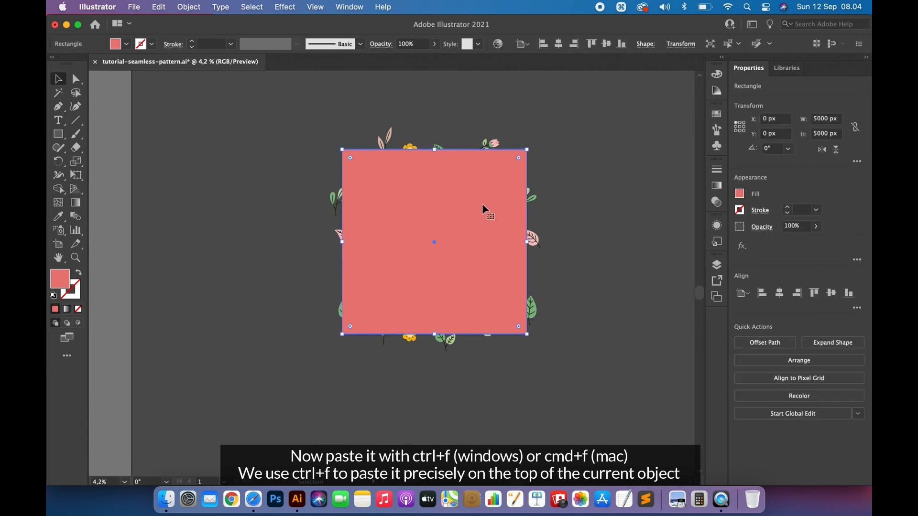
shift+click(496, 144)
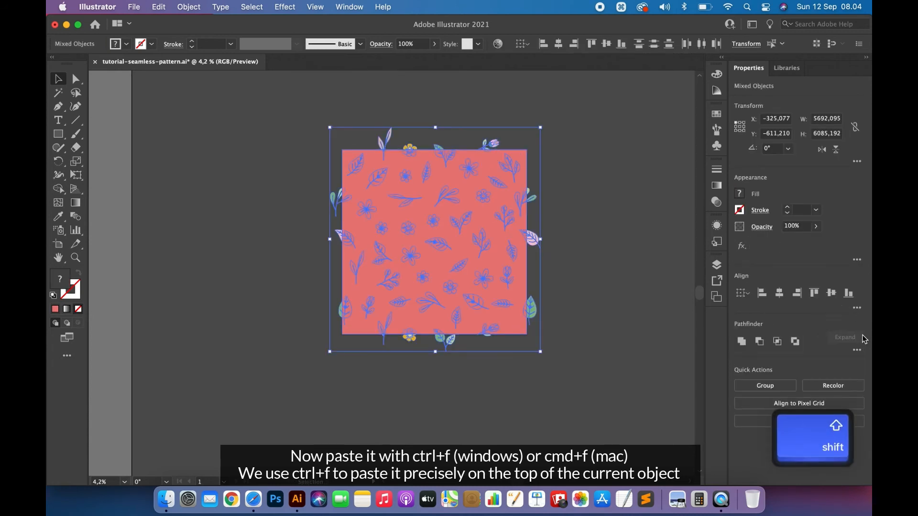
click(780, 345)
click(563, 271)
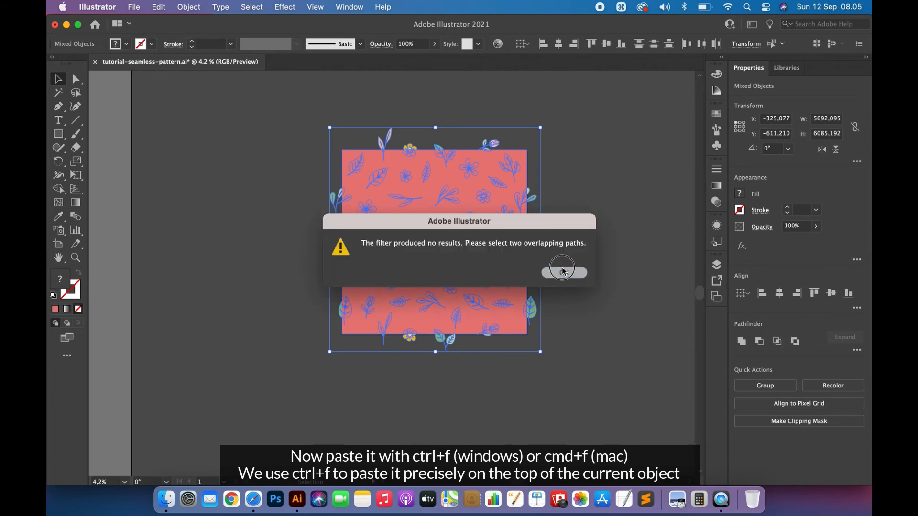
click(857, 350)
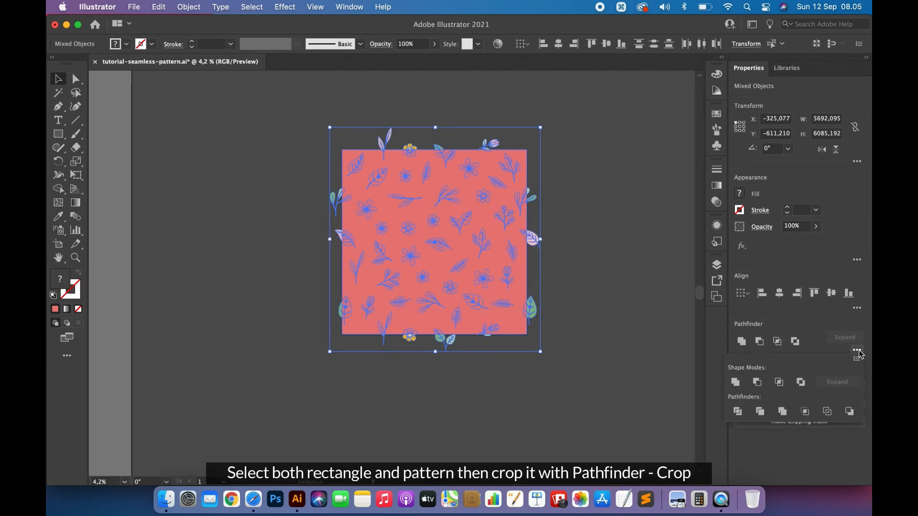
click(804, 412)
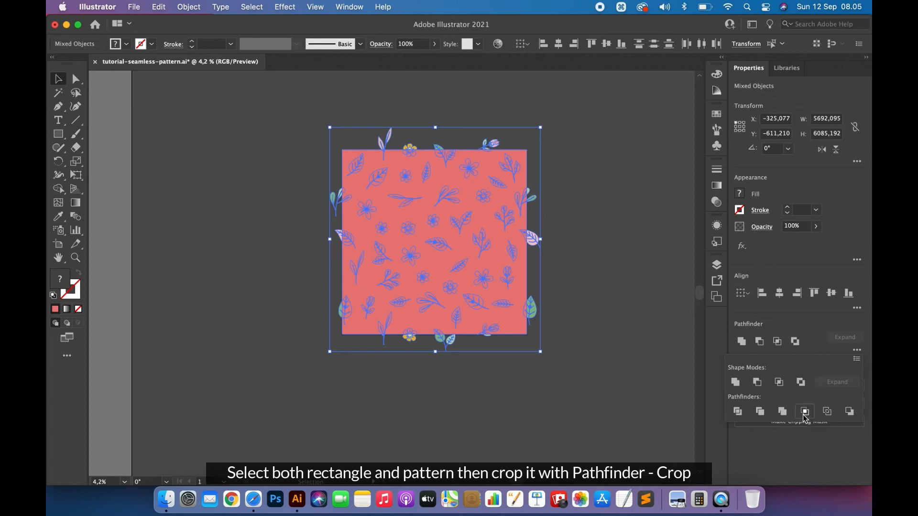
click(603, 264)
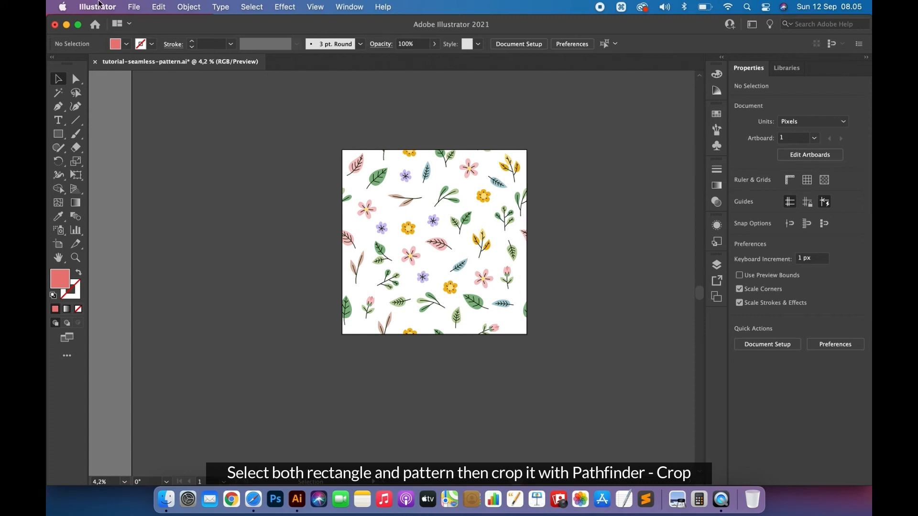
Step: Export Artboard 1 as a PNG at 1x scale with Export for Screens
click(135, 6)
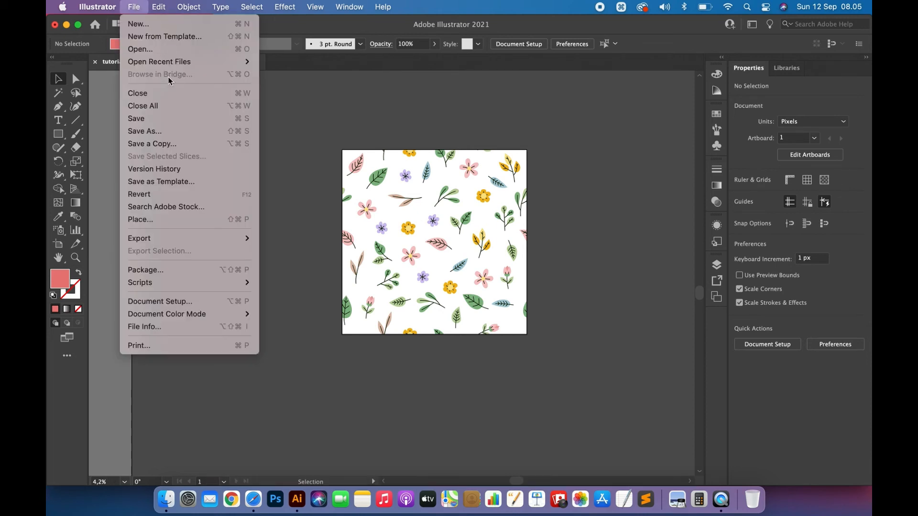
mouse_move(196, 241)
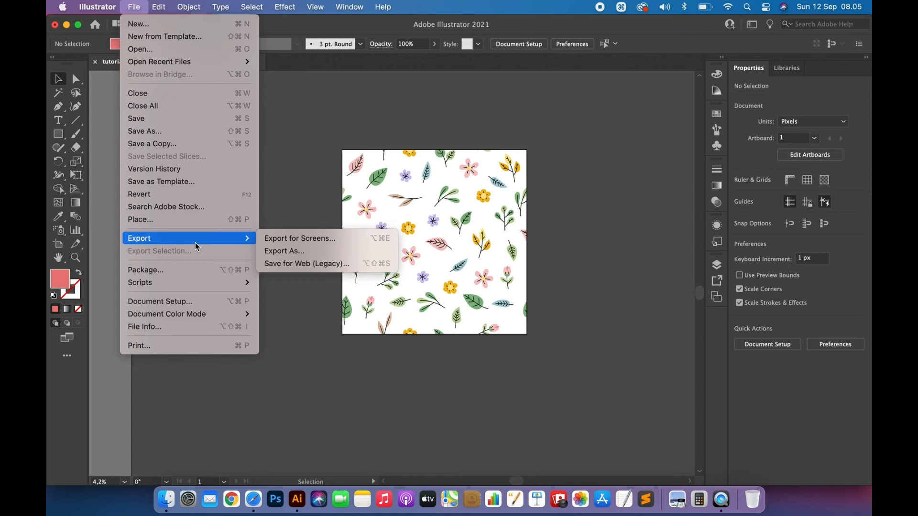
click(289, 239)
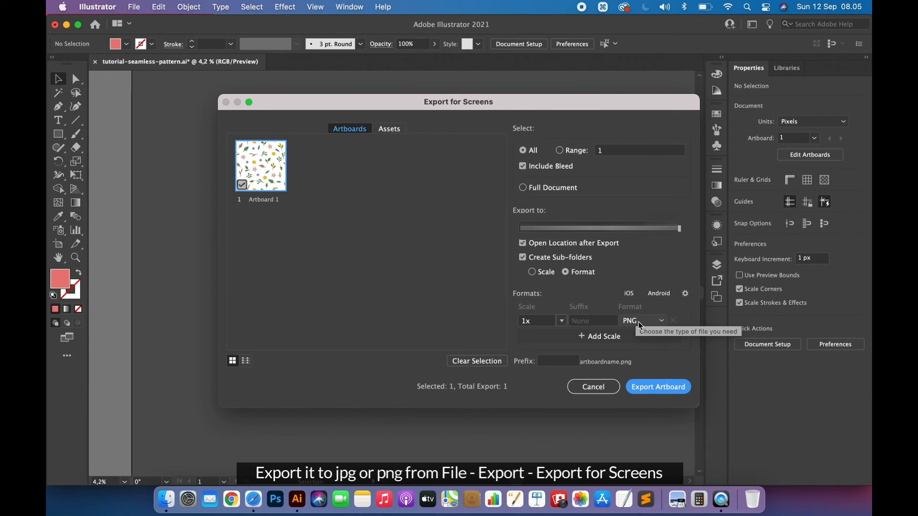
click(640, 325)
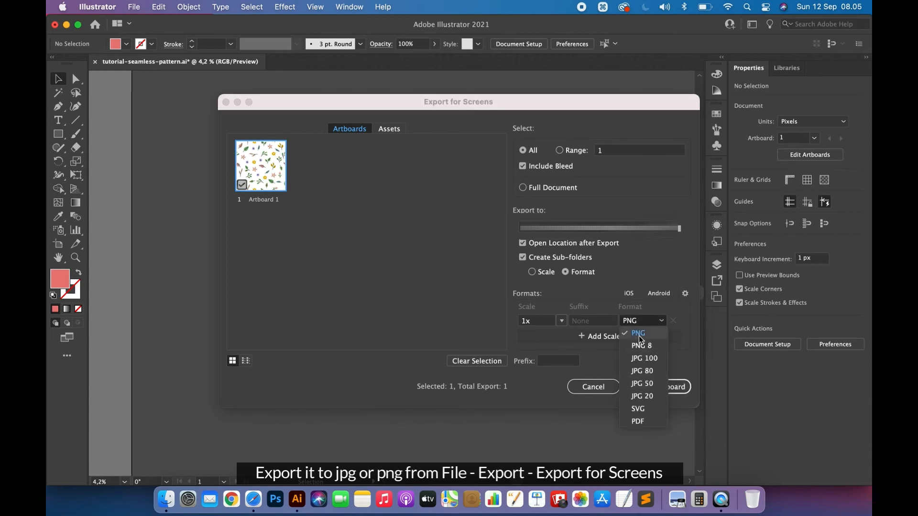
click(638, 333)
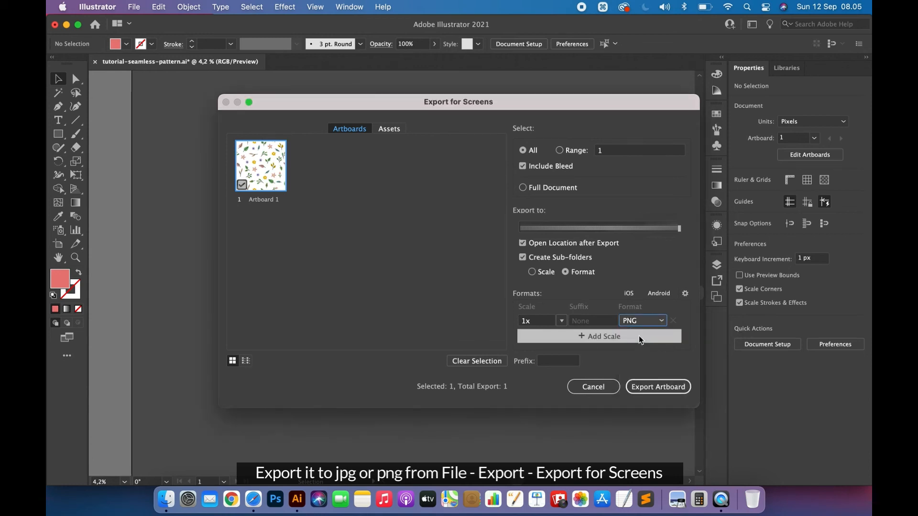
click(659, 387)
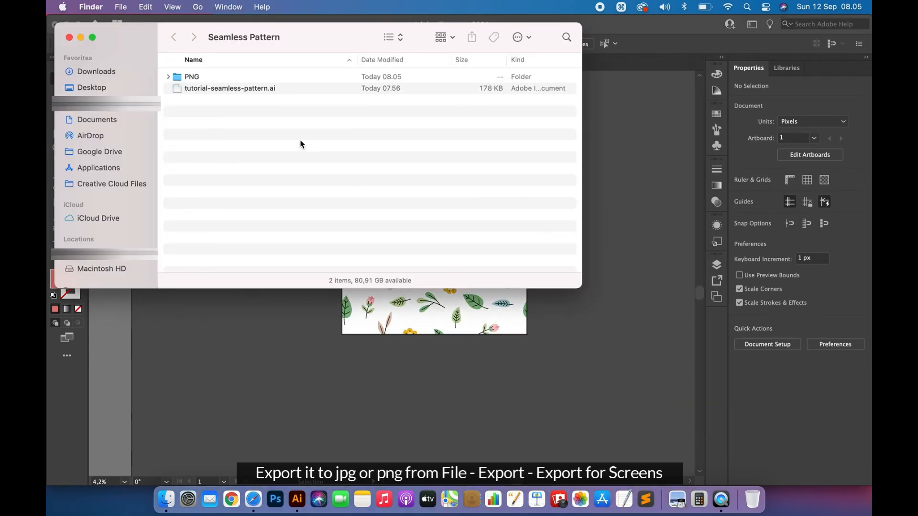
Step: Expand the exported PNG folder in Finder and select Artboard 1.png
click(188, 76)
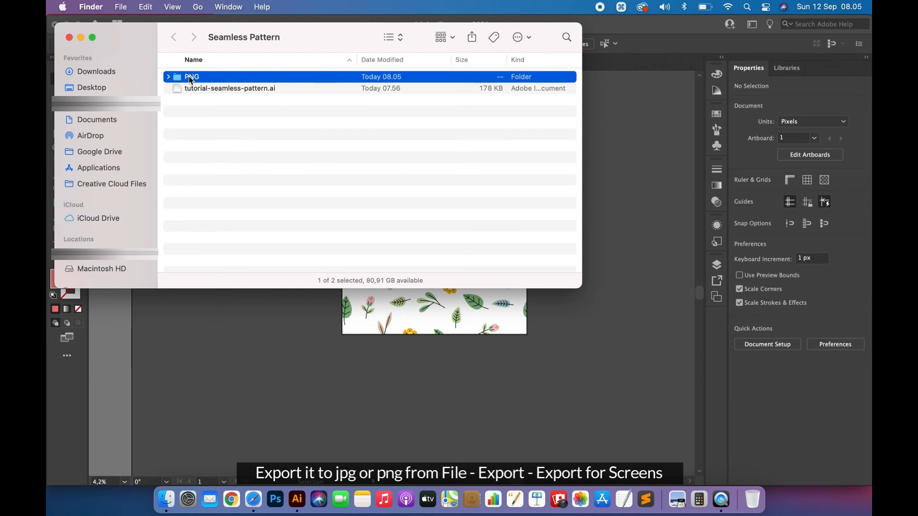
click(170, 77)
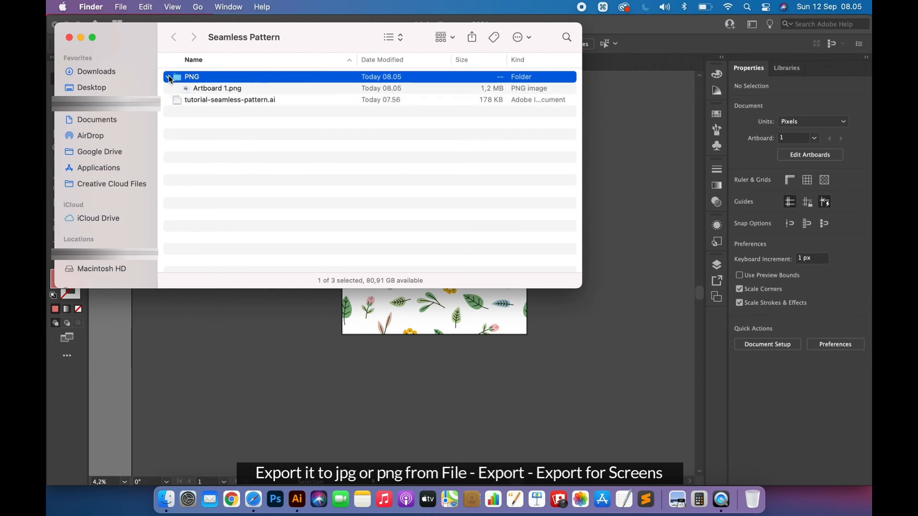
click(208, 88)
Step: Switch to Photoshop and create a new blank document 12000 pixels wide and 12000 pixels high
click(277, 493)
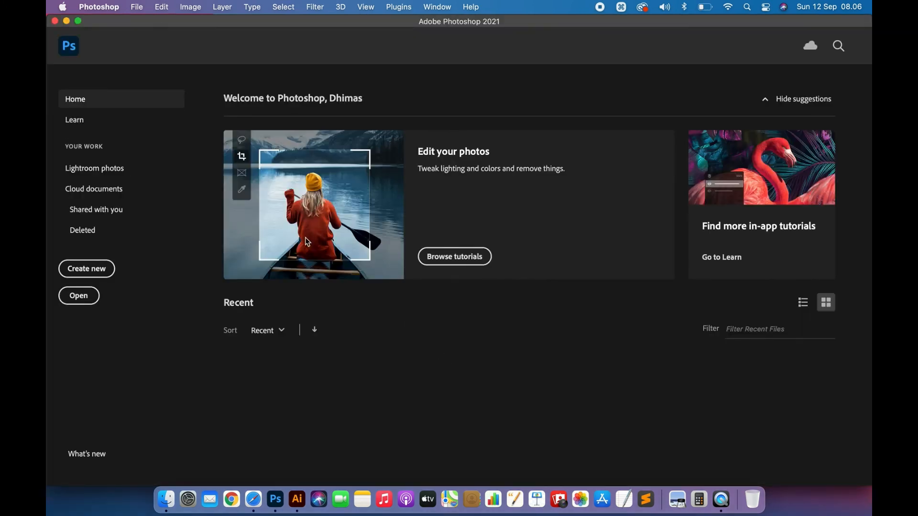
click(135, 8)
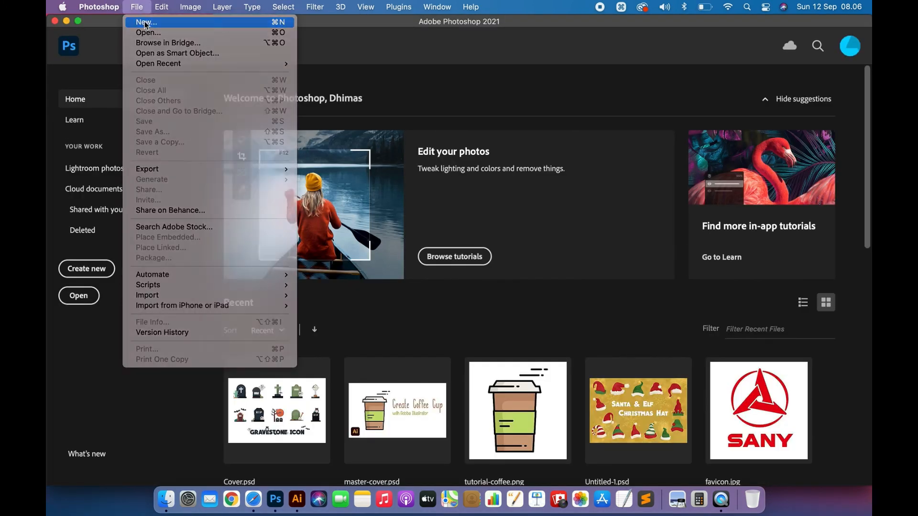
click(141, 21)
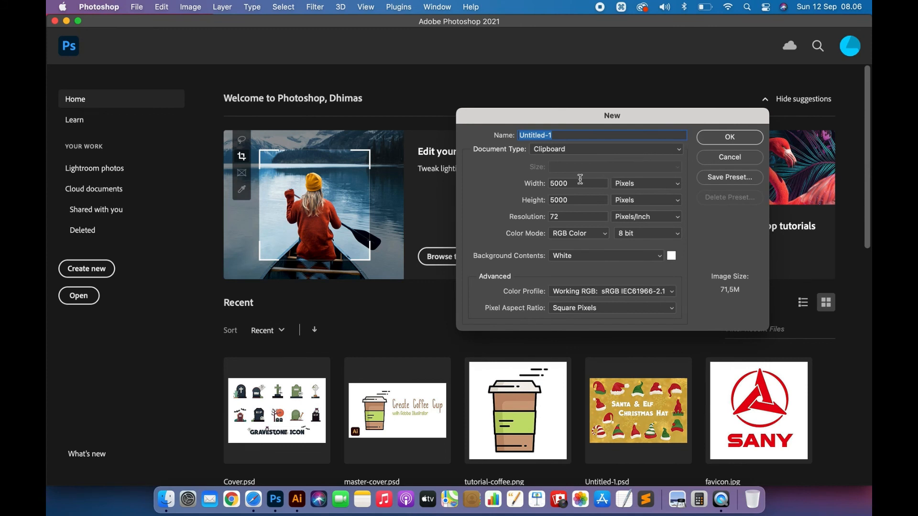
double_click(580, 183)
text(12000)
key(Tab)
text(12000)
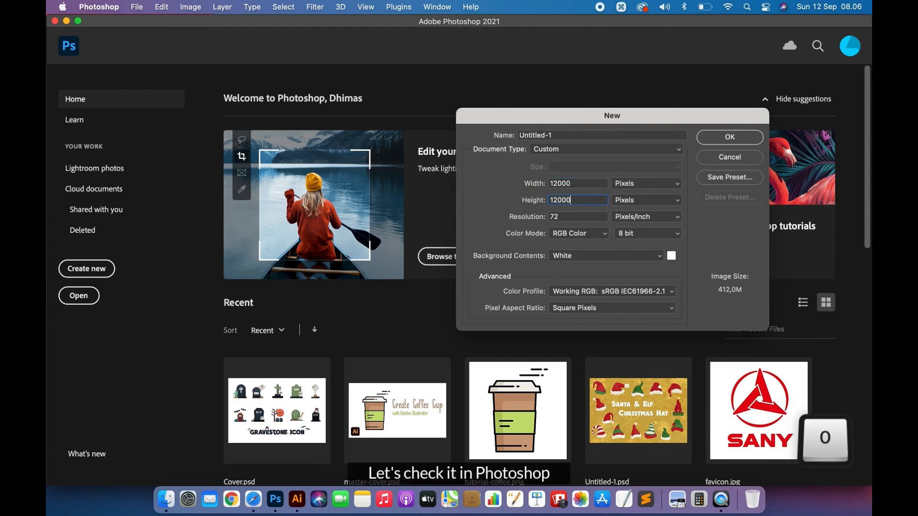
key(Return)
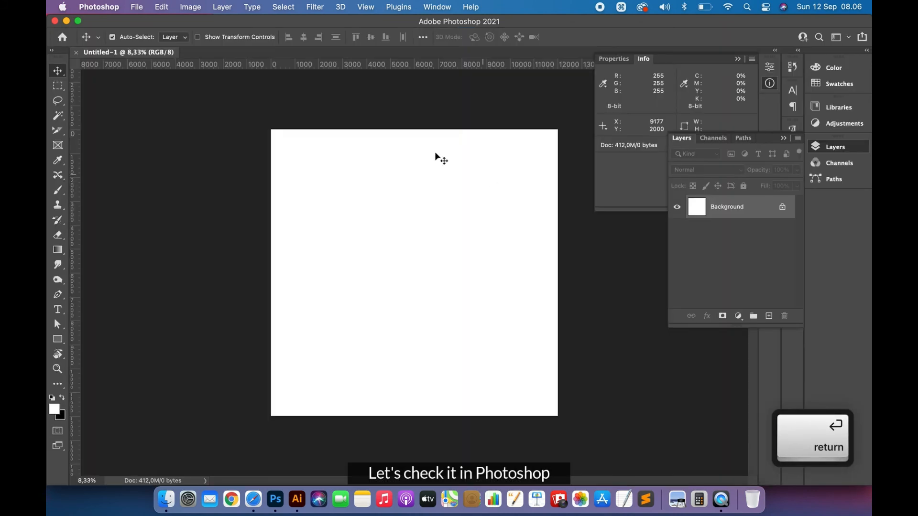
Step: Open Artboard 1.png from Finder in Photoshop and define it as a pattern named "floal"
click(166, 500)
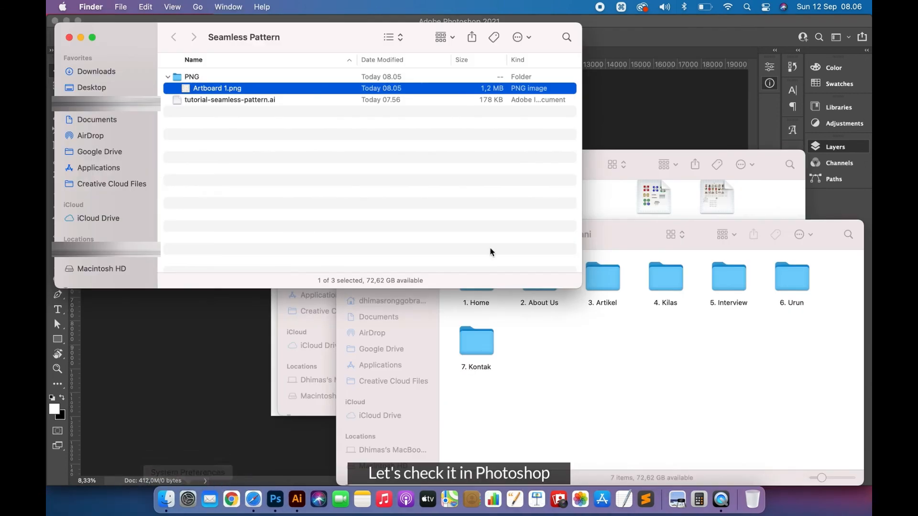
drag(222, 91, 286, 492)
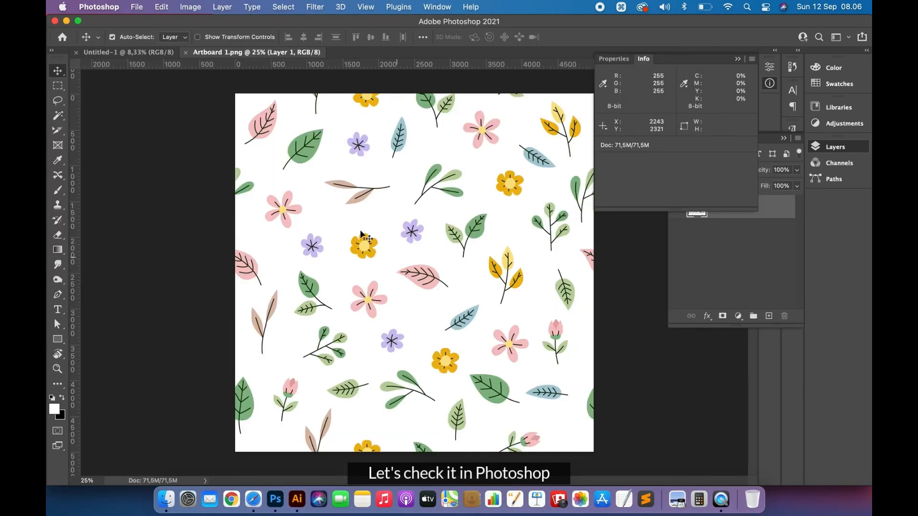
click(163, 7)
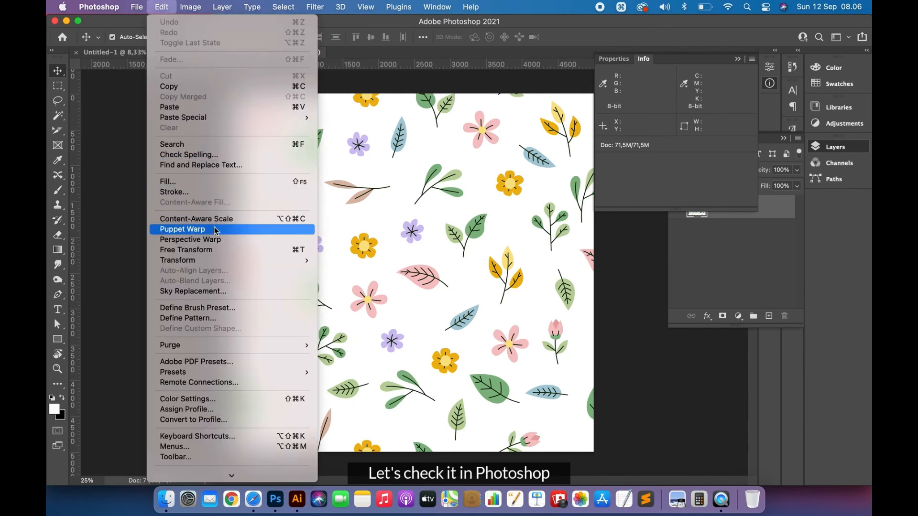
click(214, 319)
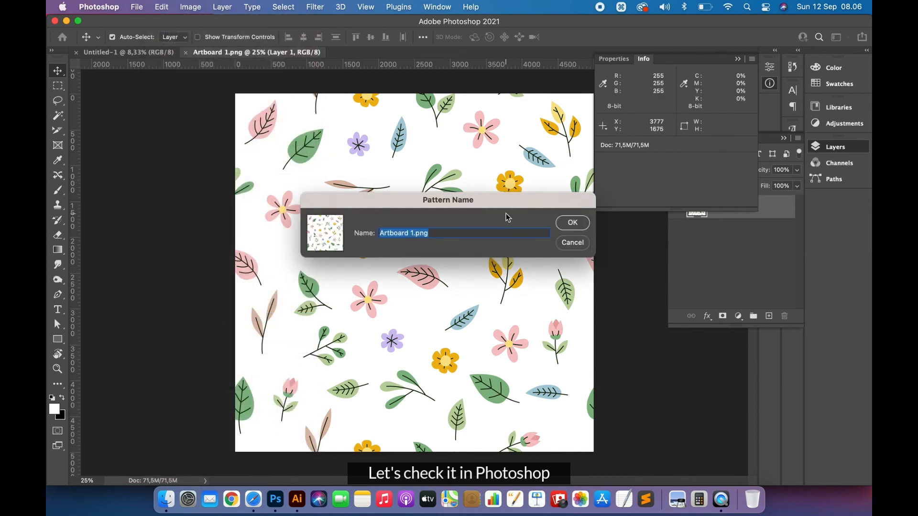
text(floal)
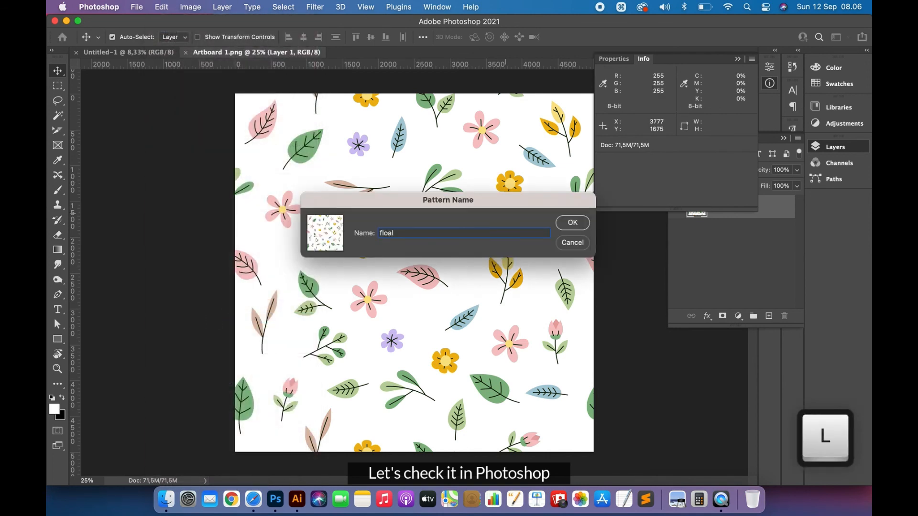
key(Return)
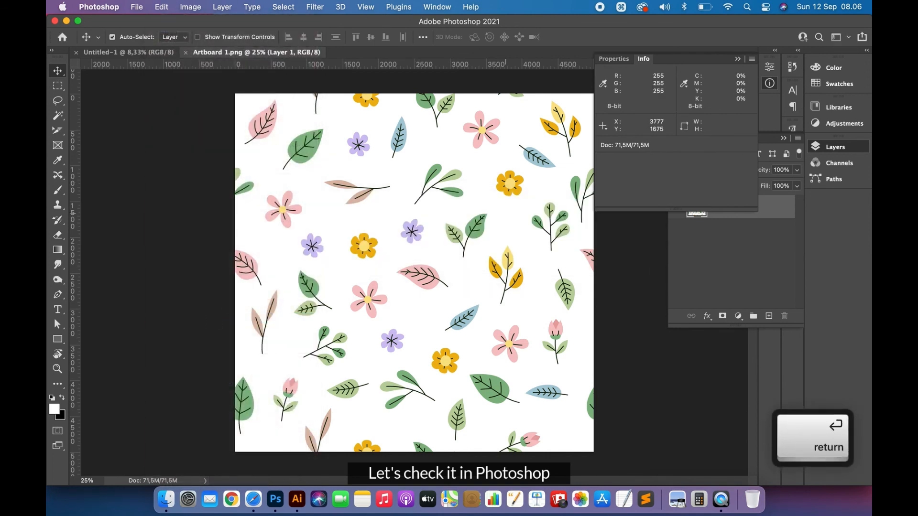
Step: Fill the blank Untitled-1 document with the newly defined floral pattern
click(134, 52)
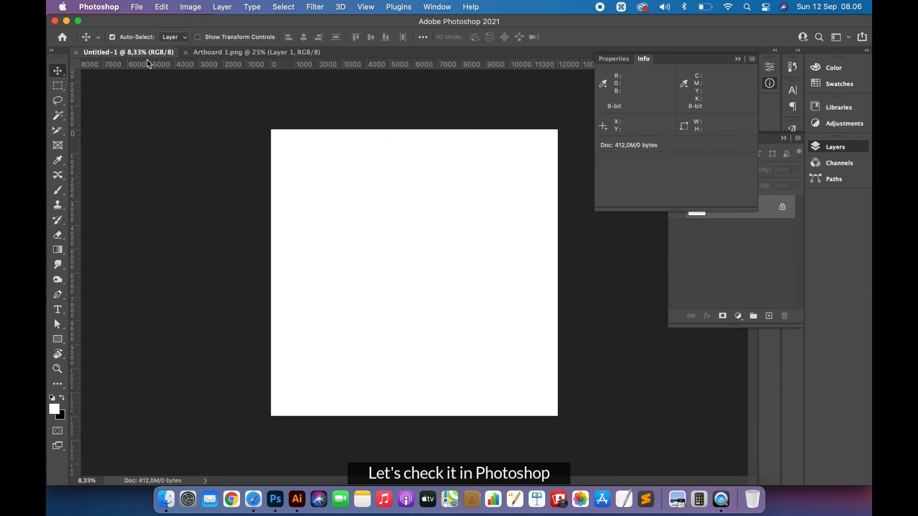
click(162, 6)
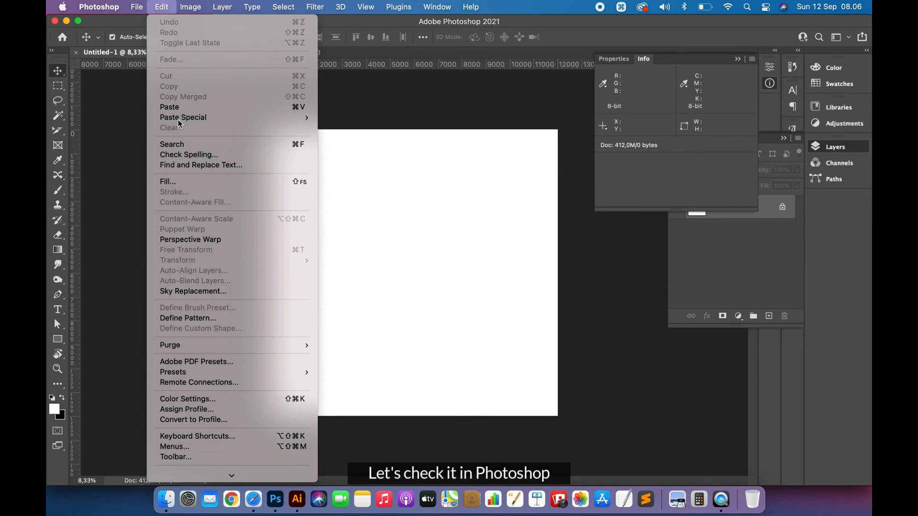
click(175, 180)
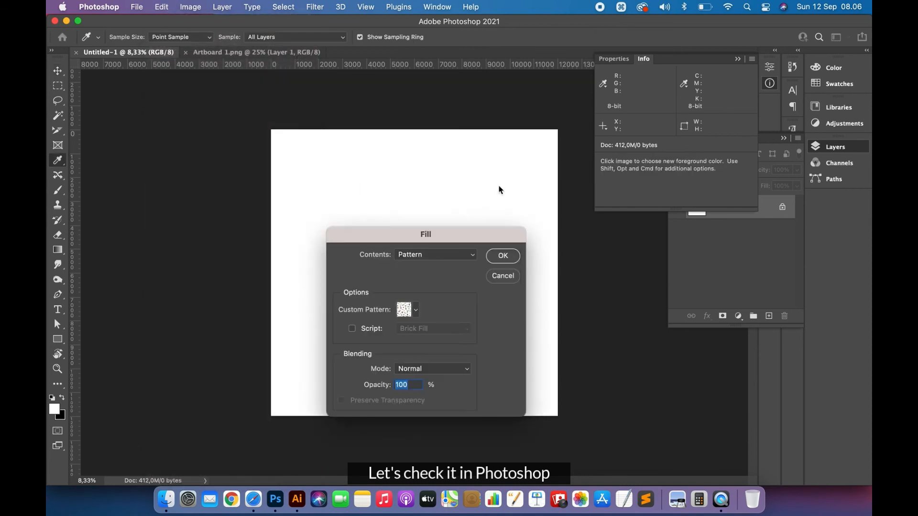
click(417, 312)
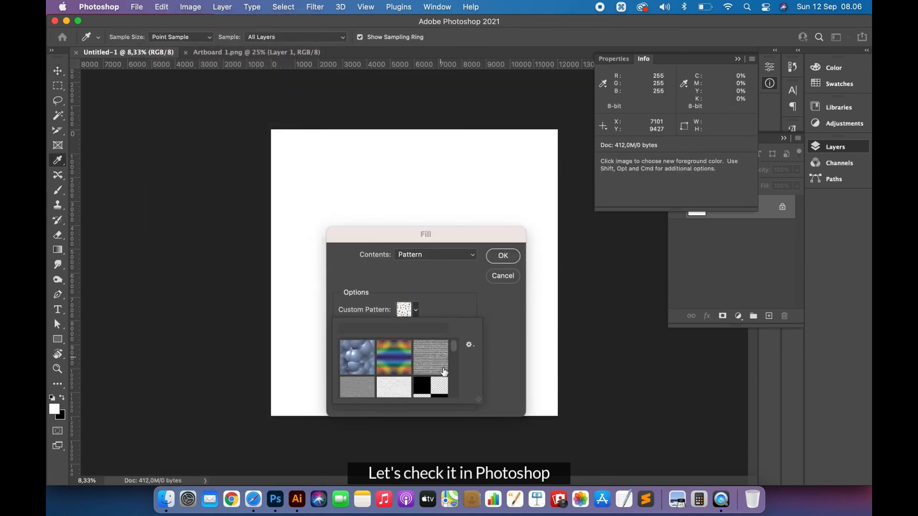
click(366, 380)
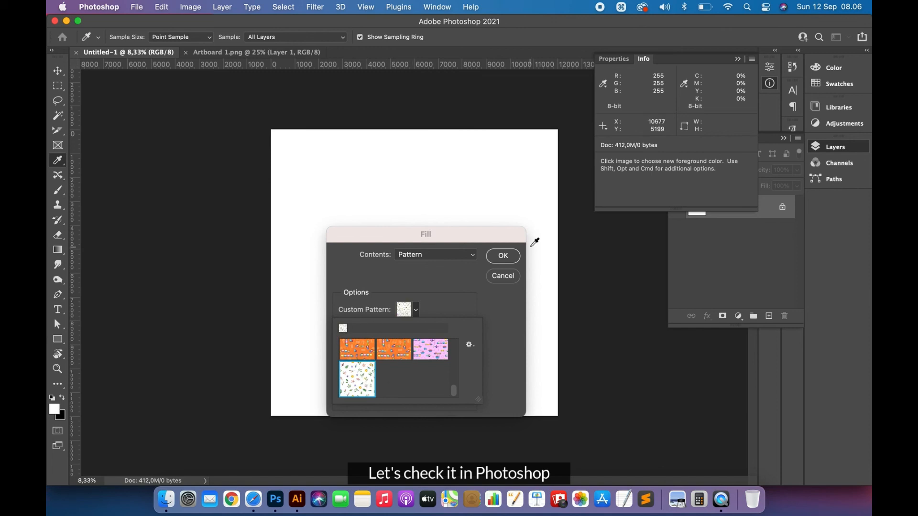
click(505, 258)
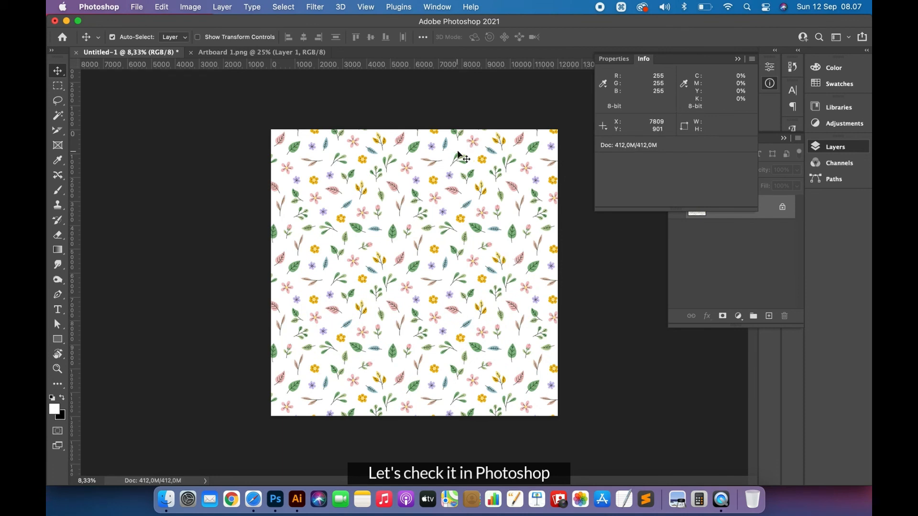
Step: Examine the tiled floral pattern up close across the document for visible seams between the repeats
scroll(467, 140, up, 5)
scroll(466, 151, up, 10)
scroll(467, 151, left, 6)
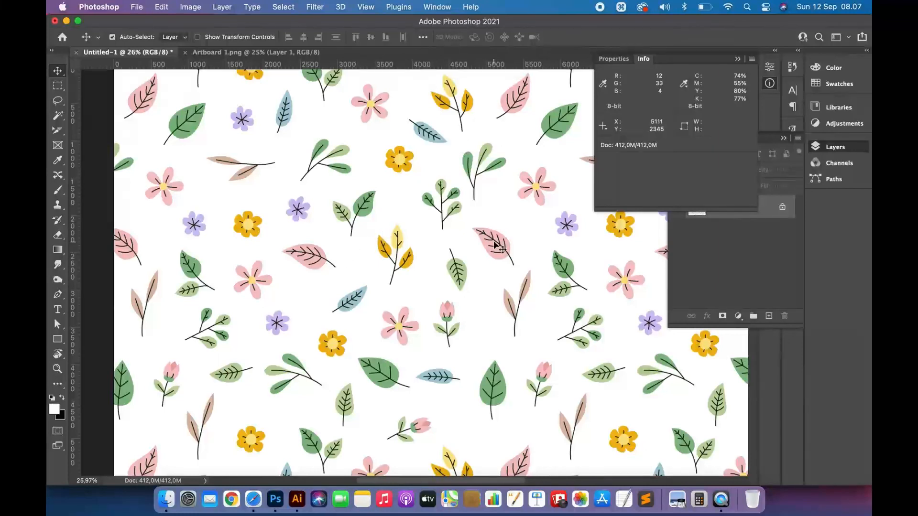
scroll(493, 246, right, 5)
scroll(494, 246, down, 1)
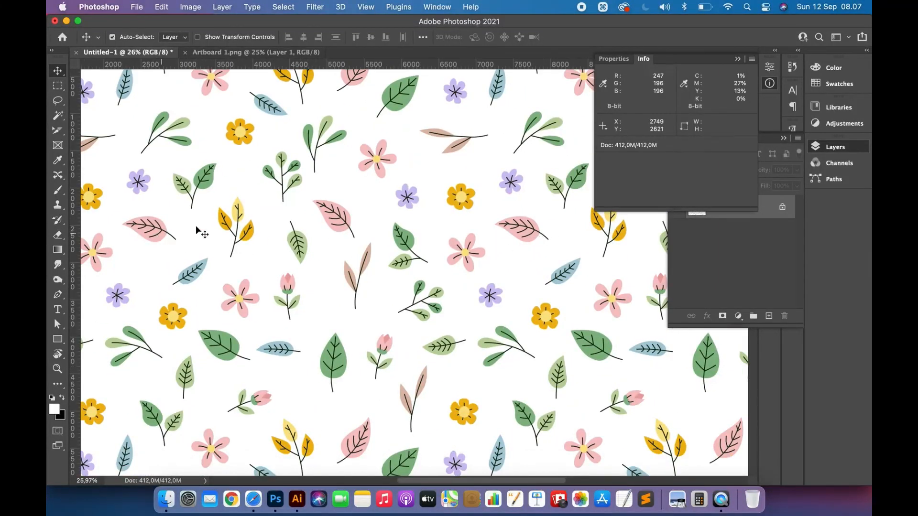
scroll(509, 259, down, 10)
scroll(509, 259, left, 5)
scroll(508, 258, down, 5)
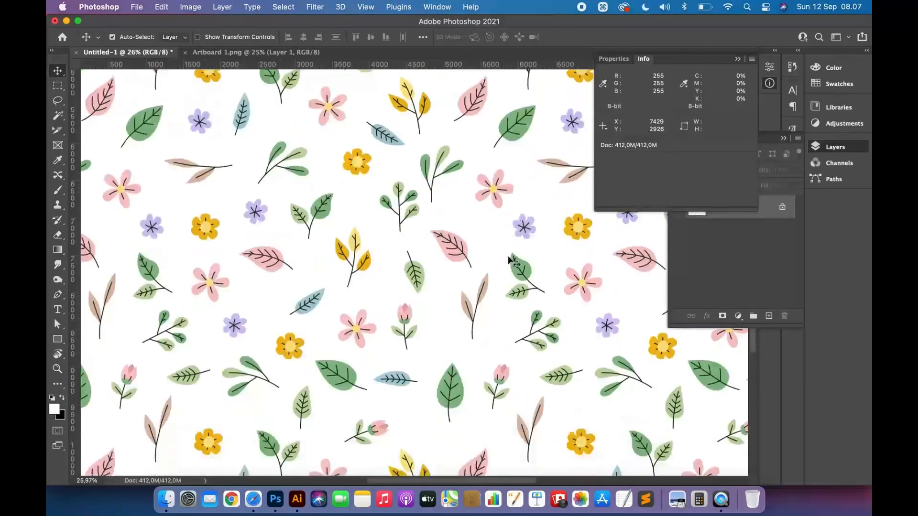
scroll(508, 259, down, 7)
scroll(508, 259, right, 3)
scroll(509, 259, up, 13)
scroll(508, 259, down, 18)
scroll(509, 259, right, 3)
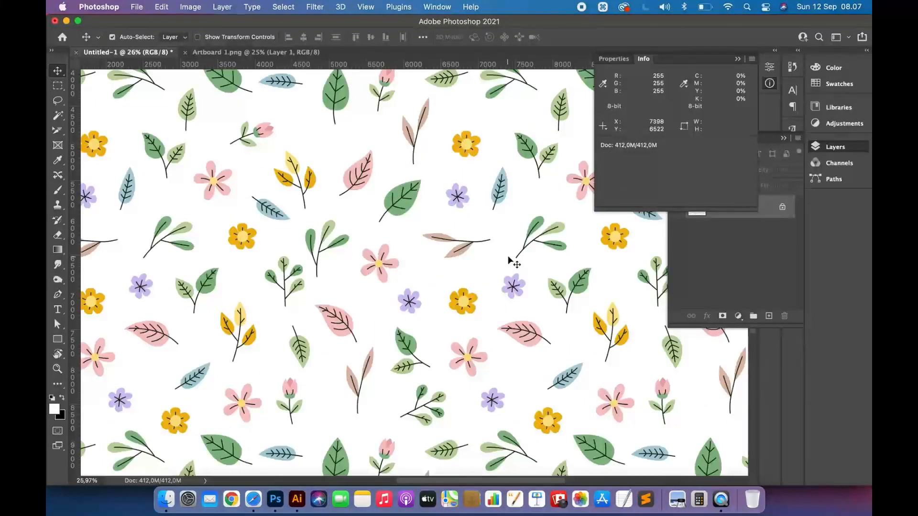
scroll(509, 259, right, 10)
scroll(478, 262, left, 10)
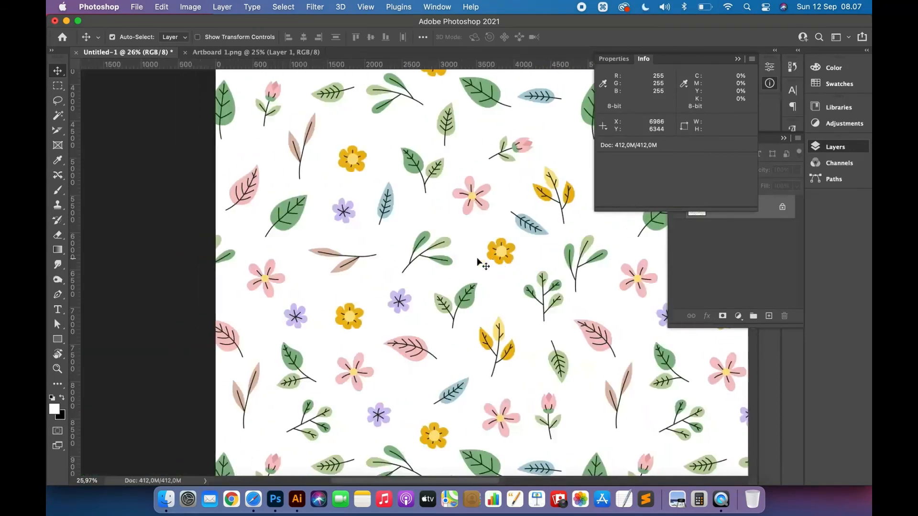
scroll(482, 262, right, 7)
scroll(478, 262, down, 5)
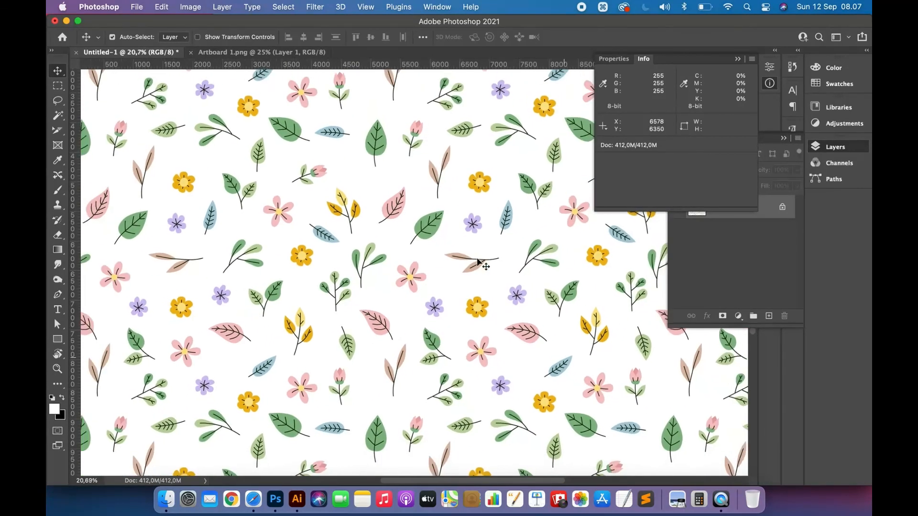